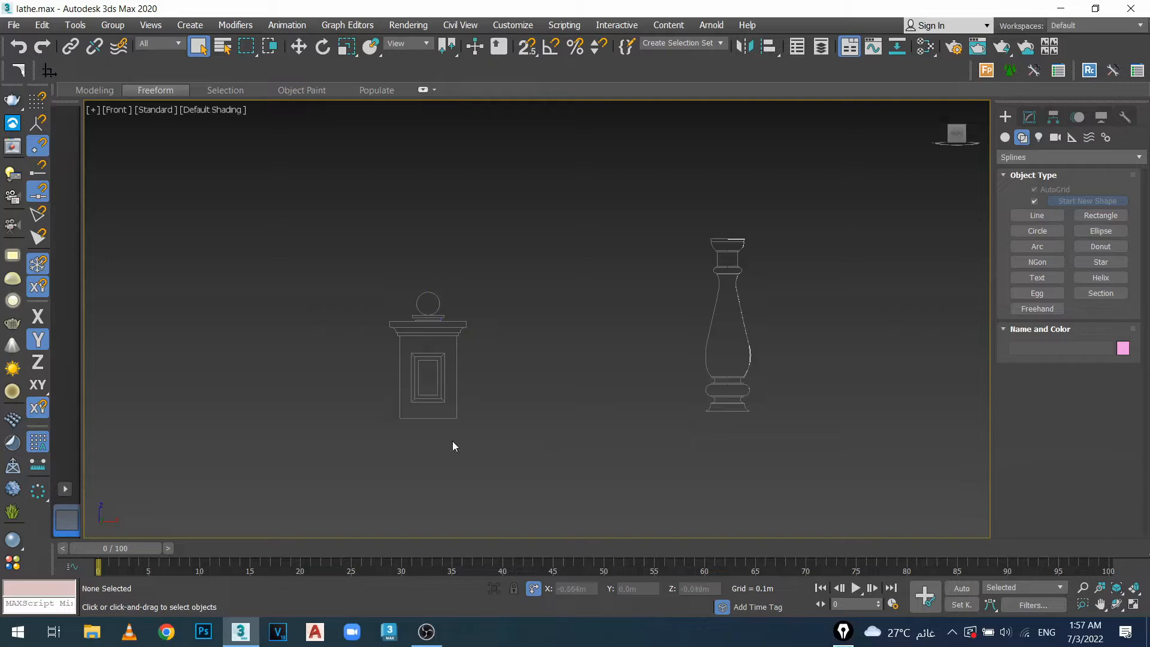
Examine the pedestal and baluster profile splines from the front and at an angle, checking which half-profile shape each uses.
middle_drag(454, 438, 432, 432)
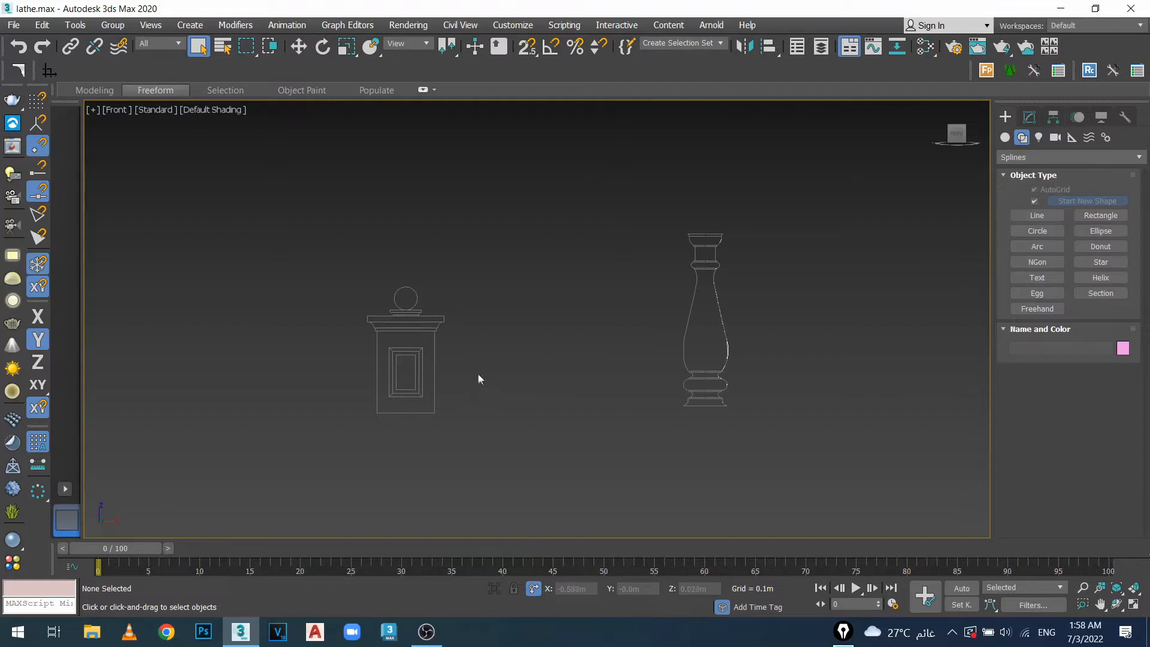
alt+middle_drag(466, 369, 509, 334)
scroll(501, 341, up, 5)
scroll(500, 346, down, 5)
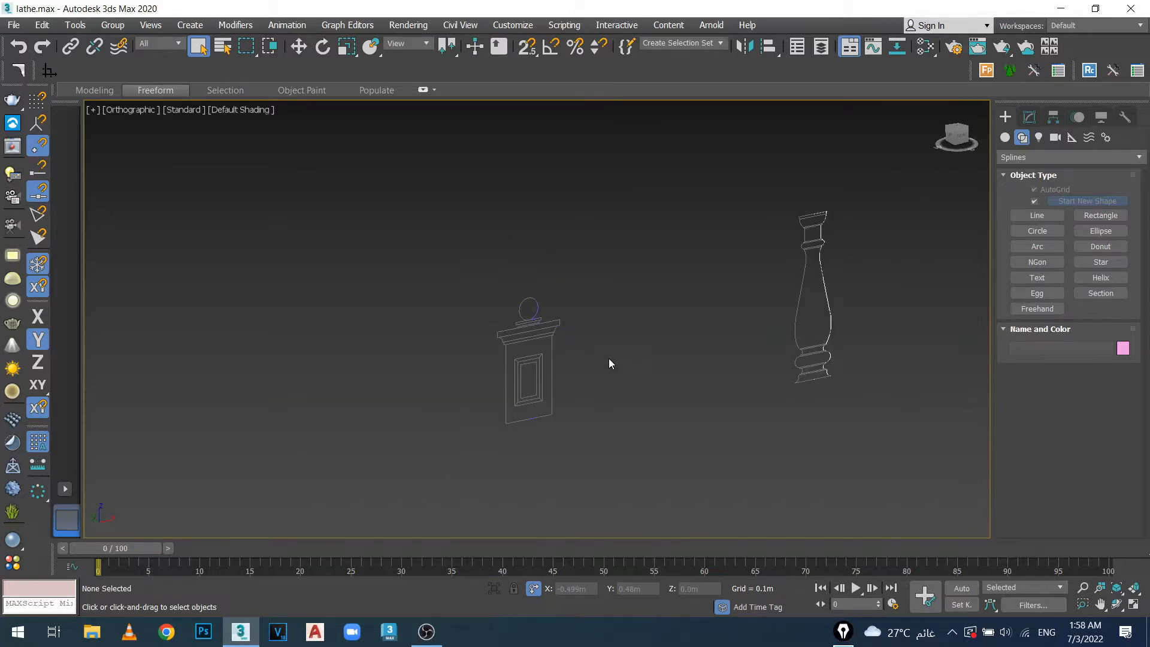
key(f)
key(z)
middle_drag(569, 352, 505, 352)
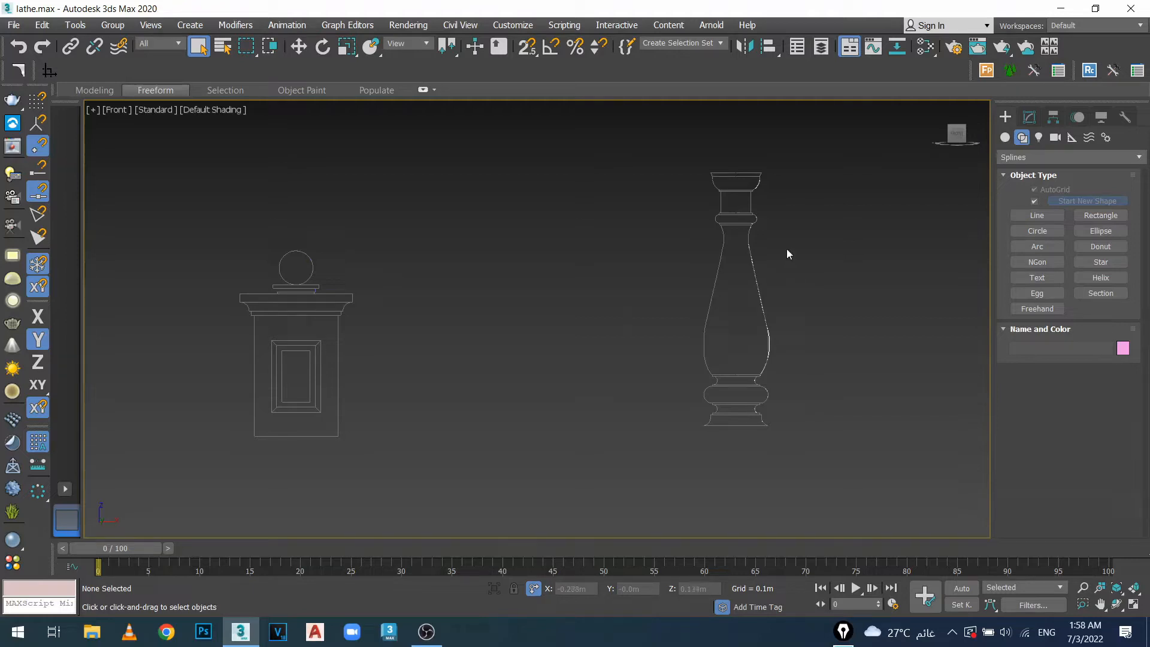
click(761, 290)
scroll(652, 329, down, 5)
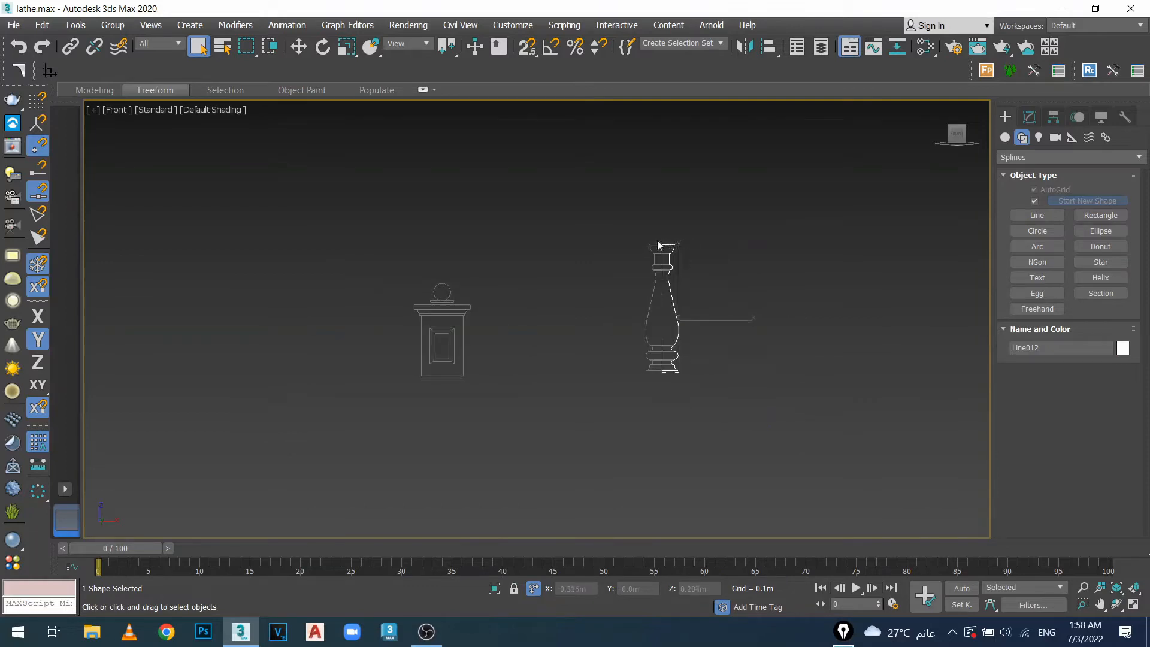
scroll(676, 267, up, 5)
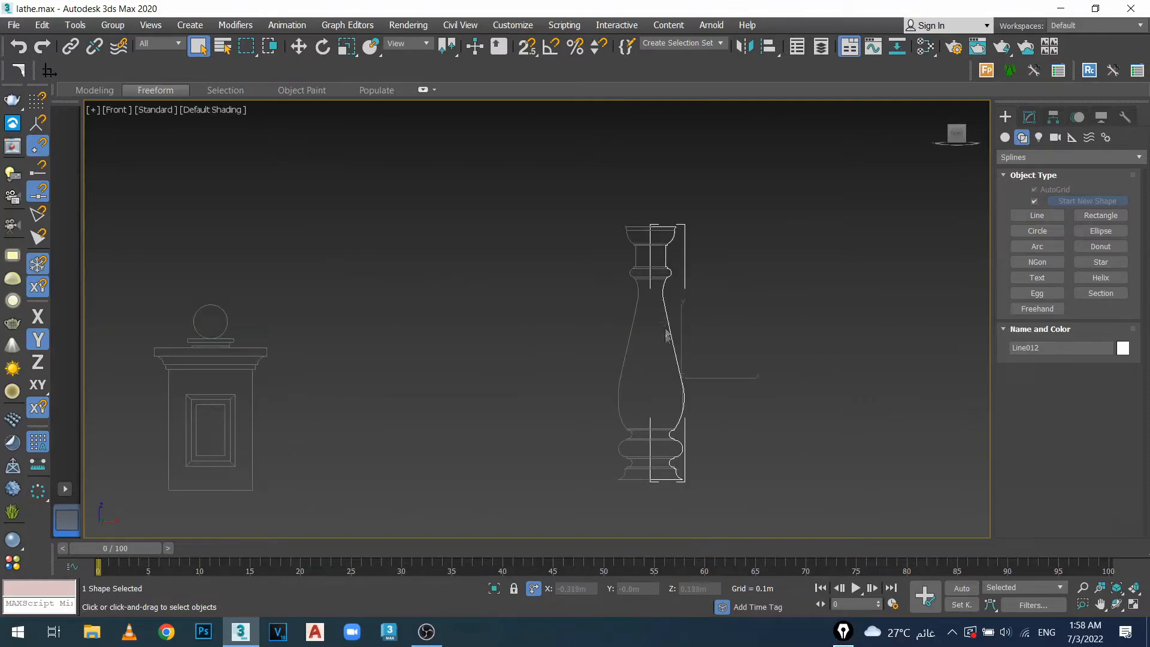
middle_drag(293, 402, 404, 375)
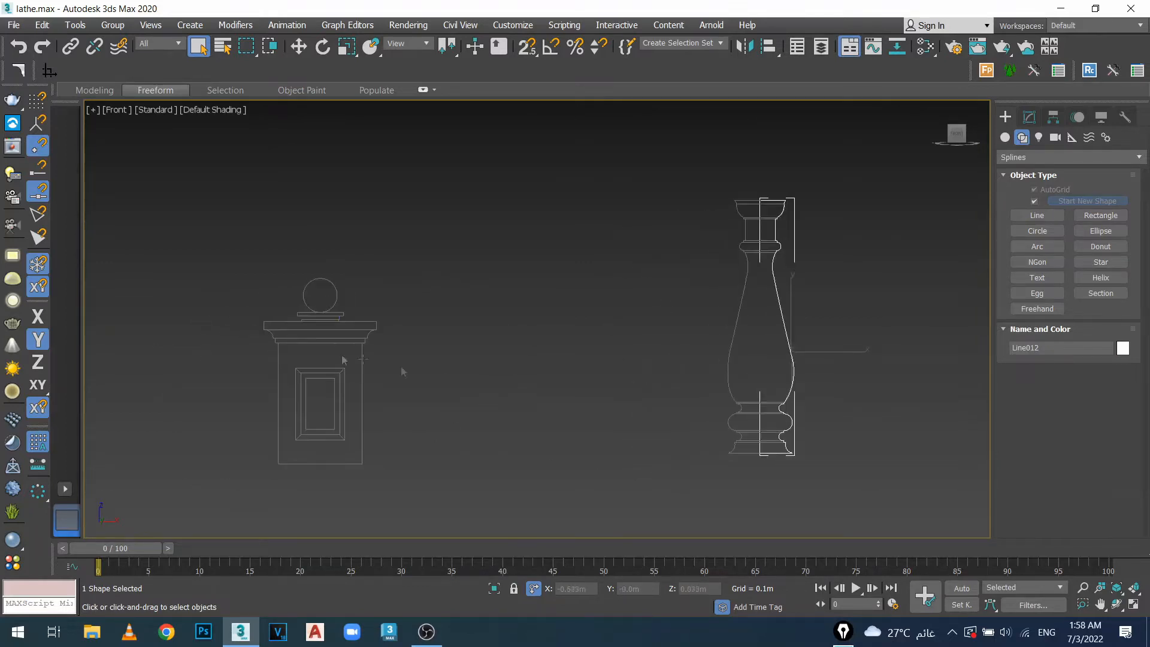
click(360, 350)
click(360, 351)
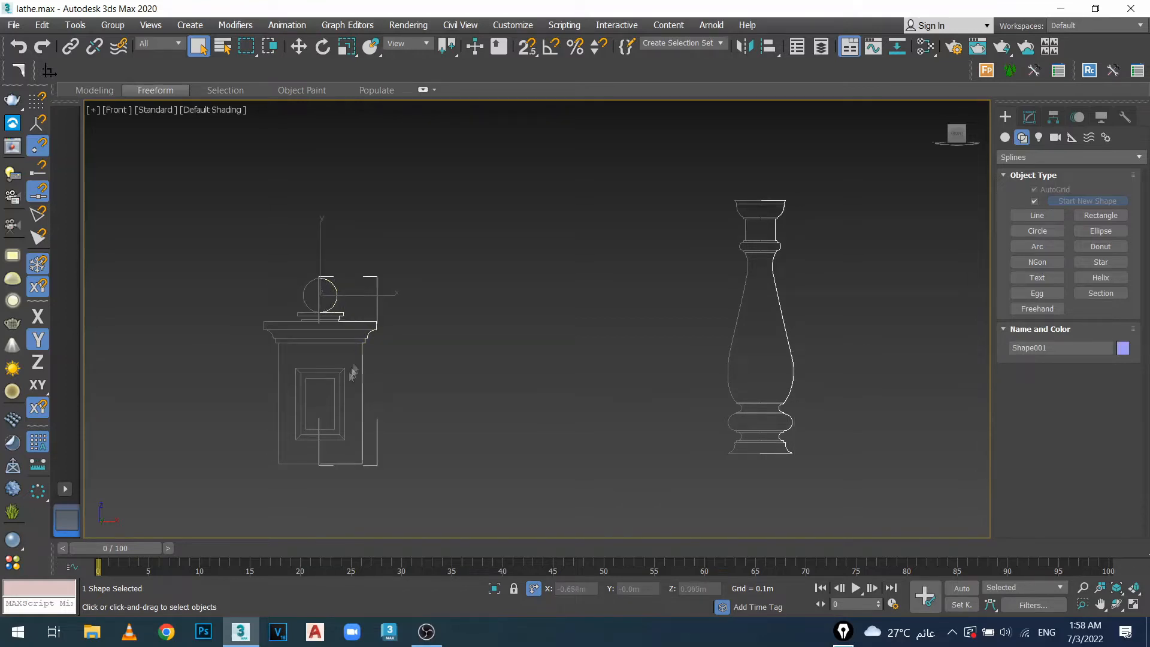
click(529, 326)
scroll(546, 328, down, 3)
scroll(551, 309, up, 3)
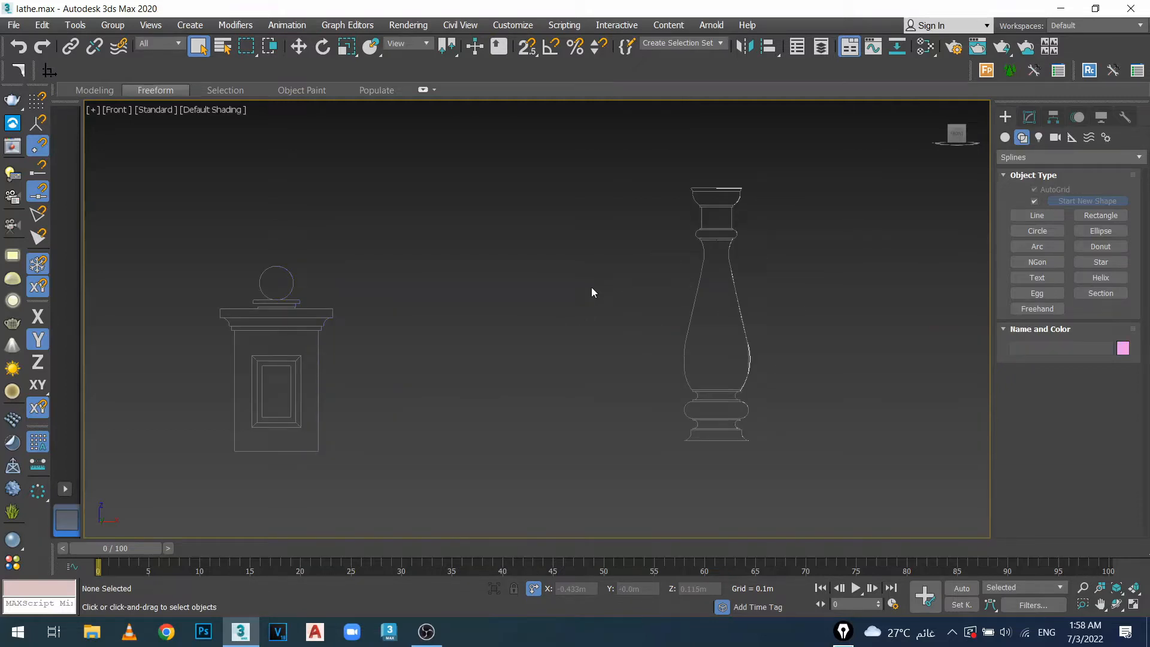
Apply a Lathe modifier to the baluster's half-profile line.
click(743, 322)
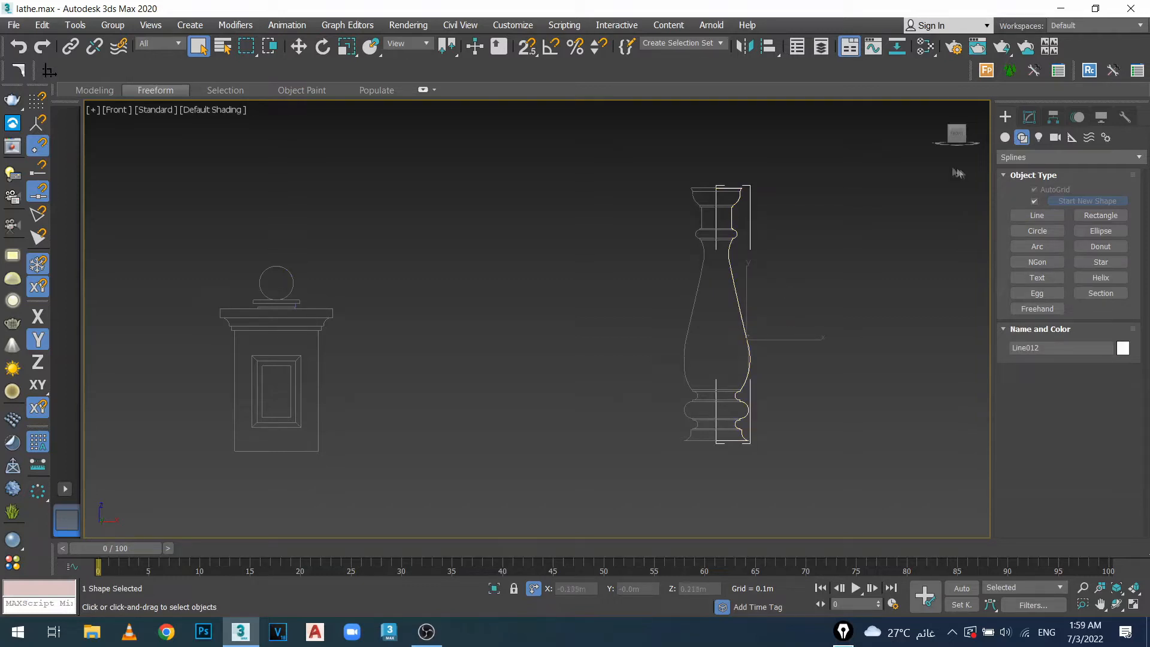
click(1031, 118)
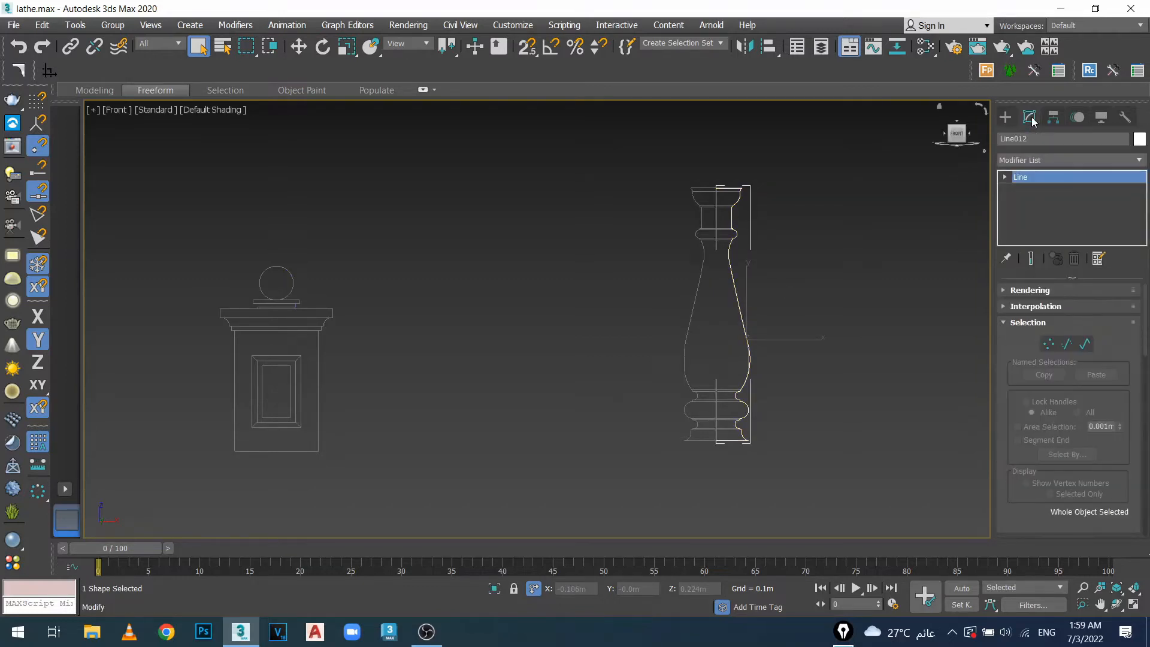
click(1138, 160)
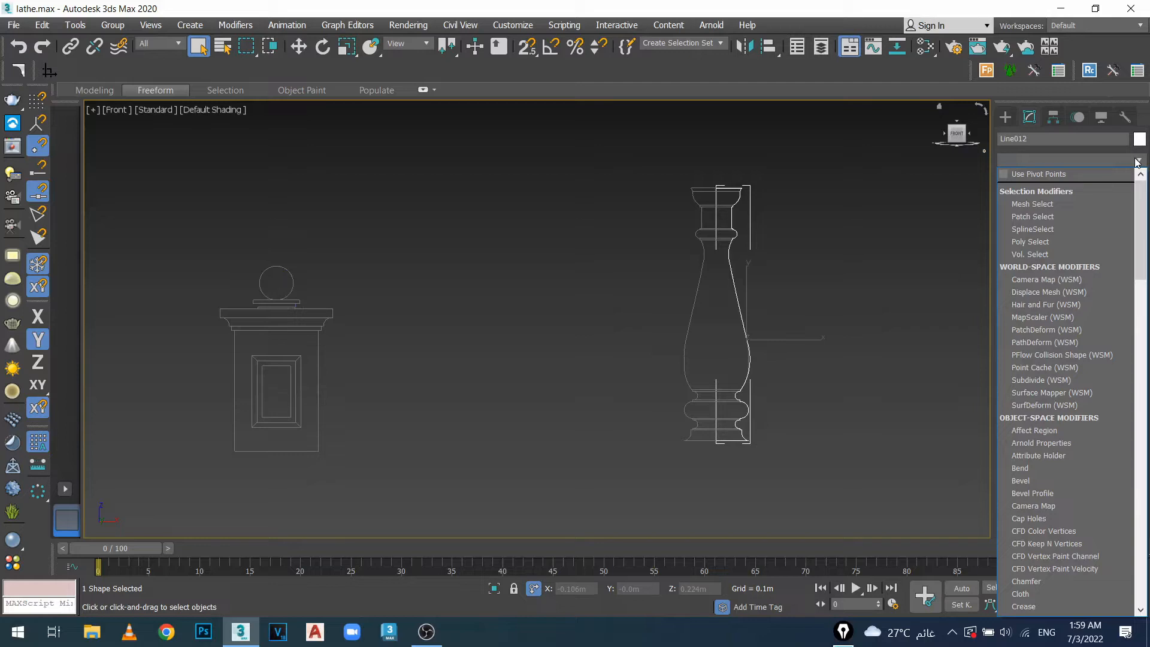
key(l)
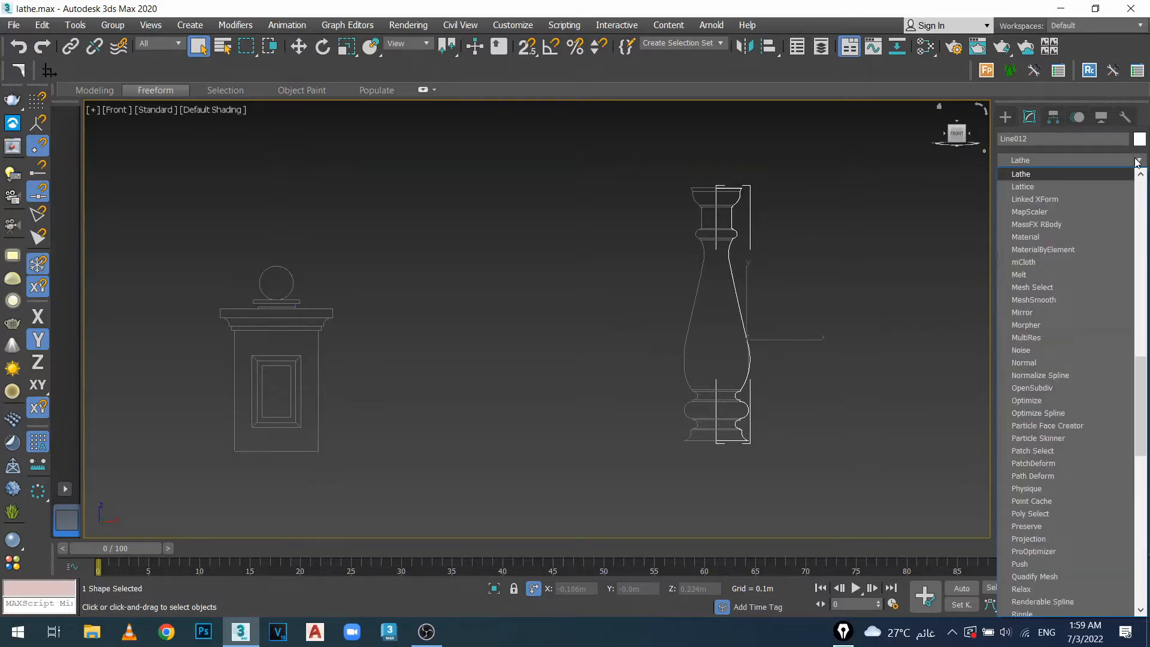
key(Return)
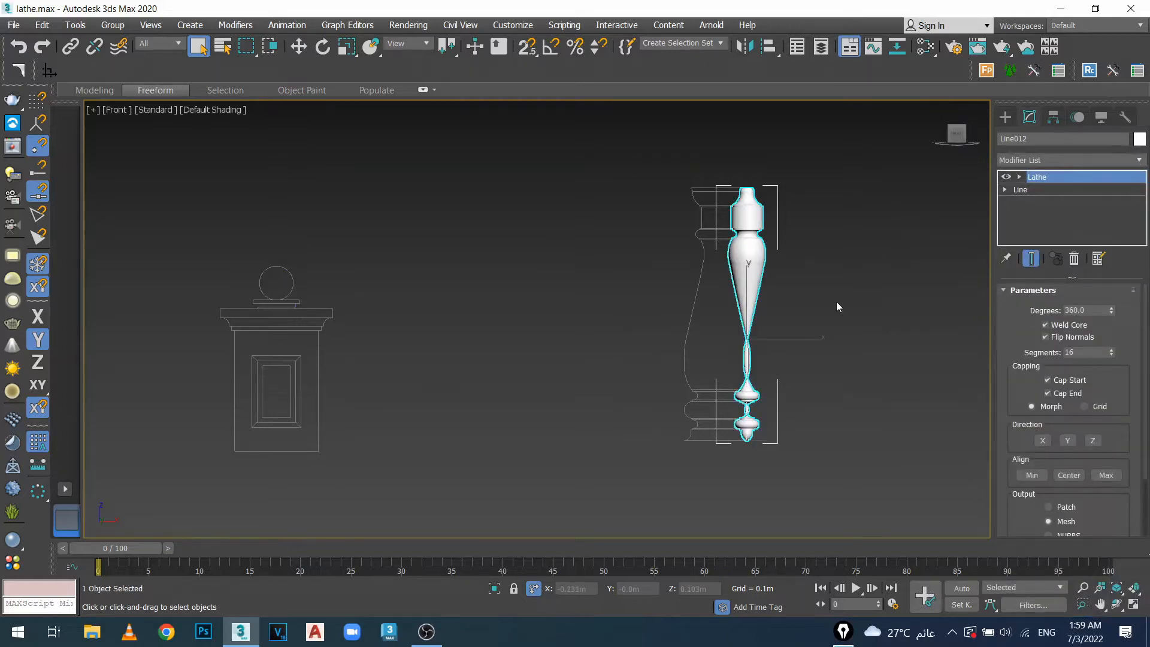
middle_drag(837, 301, 753, 293)
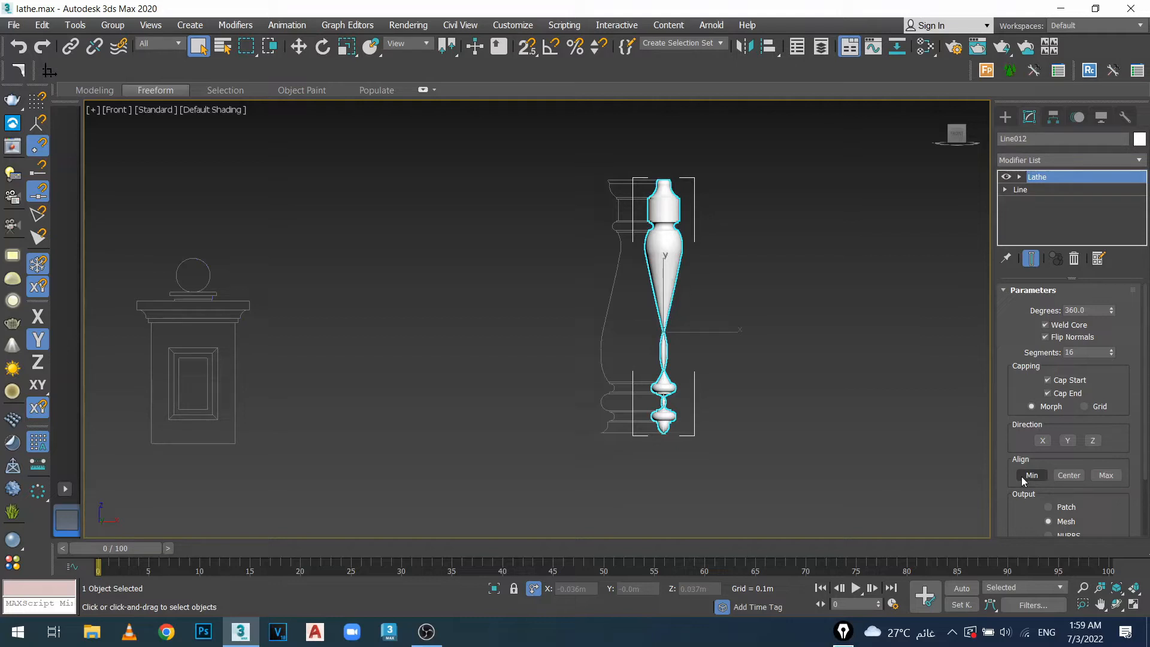
Display the viewport in wireframe and activate the Axis sub-object of the baluster's Lathe modifier.
key(F3)
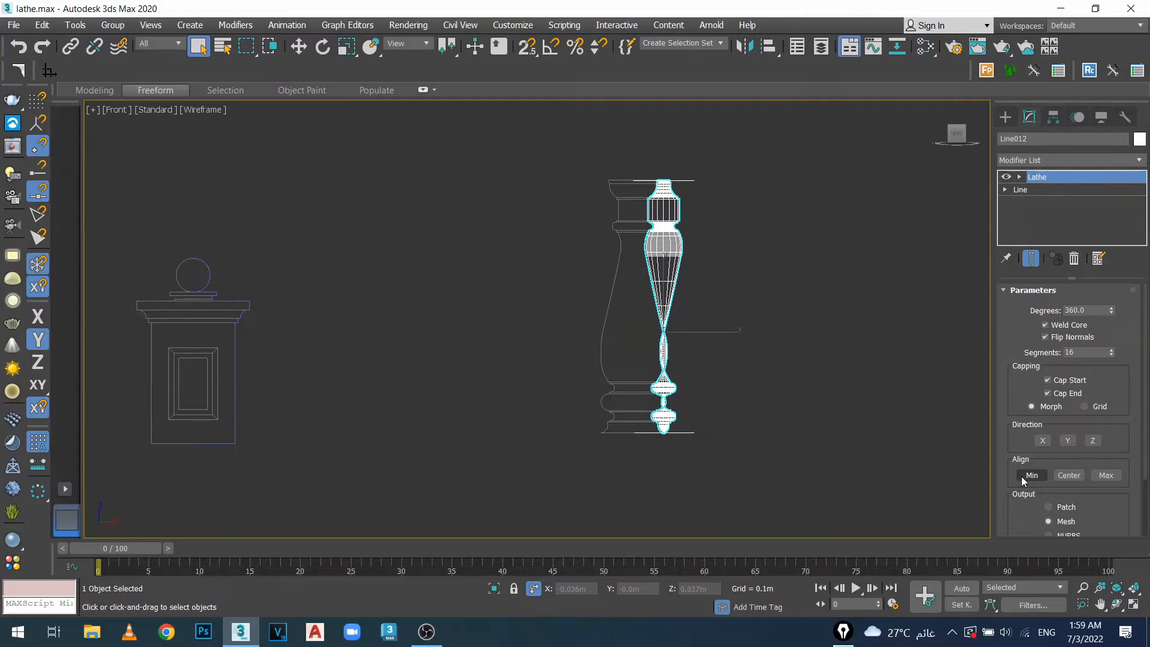
alt+middle_drag(713, 284, 726, 328)
scroll(680, 269, up, 8)
middle_drag(603, 269, 539, 333)
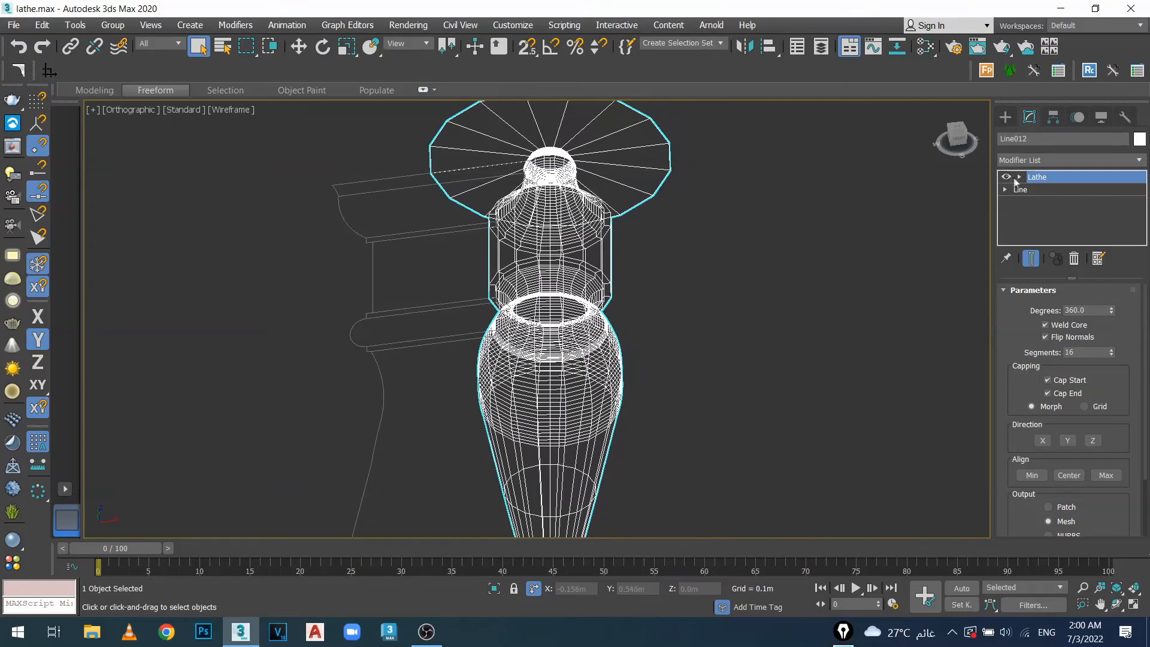
click(1021, 177)
click(1043, 190)
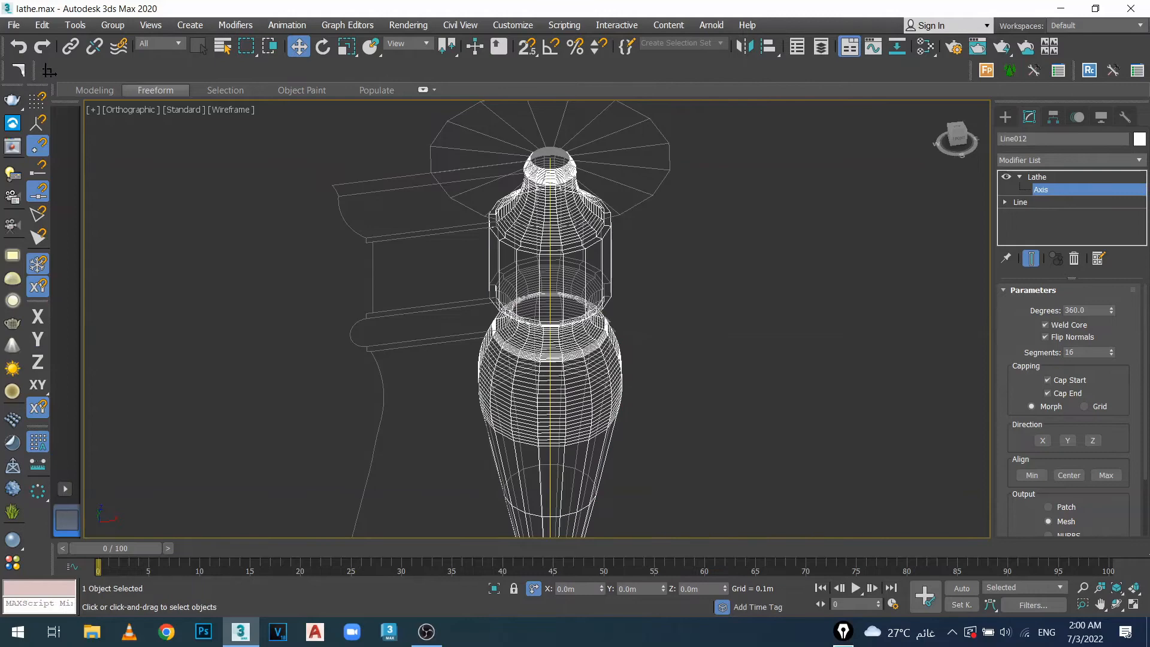
Examine the Lathe axis running through the baluster's wireframe, from the bulging body up to the neck.
middle_drag(621, 334, 654, 312)
scroll(589, 271, up, 5)
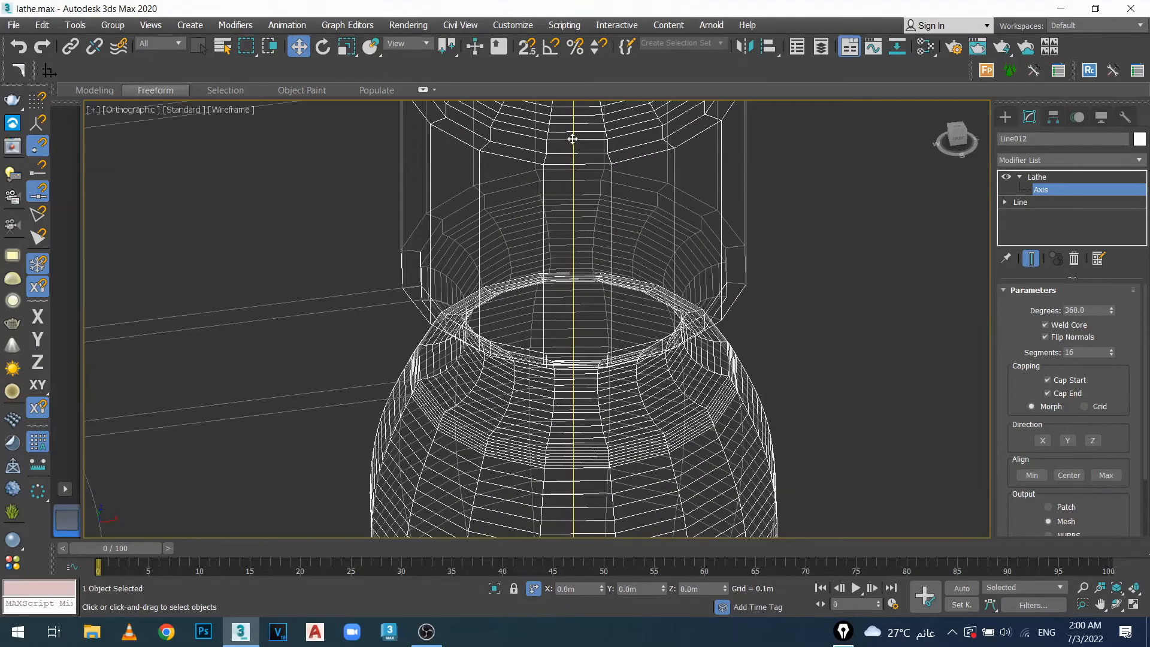
scroll(572, 187, down, 4)
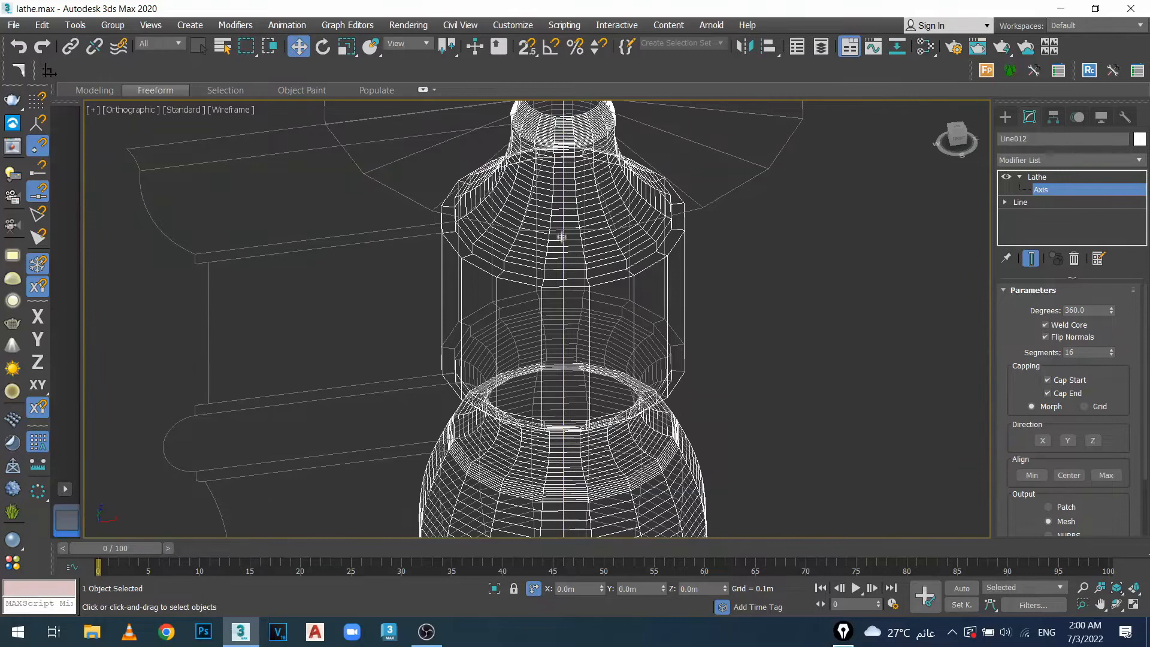
scroll(560, 299, down, 3)
middle_drag(561, 301, 572, 170)
middle_drag(601, 318, 578, 226)
scroll(563, 184, up, 3)
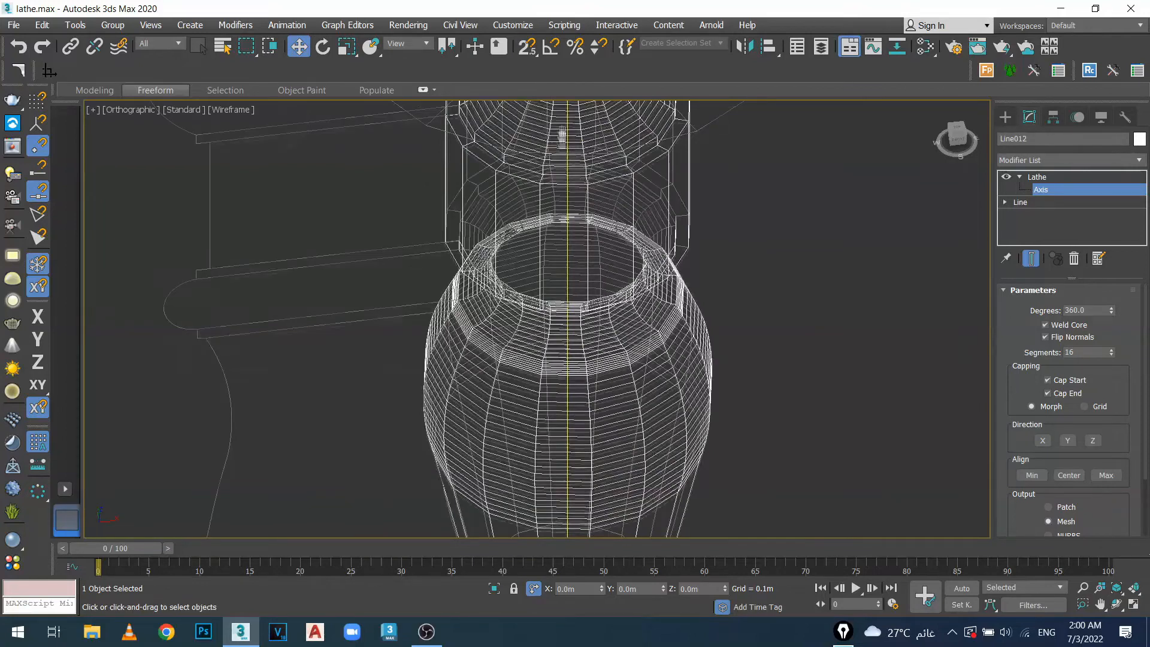
middle_drag(562, 130, 543, 269)
middle_drag(543, 123, 545, 190)
scroll(546, 197, up, 3)
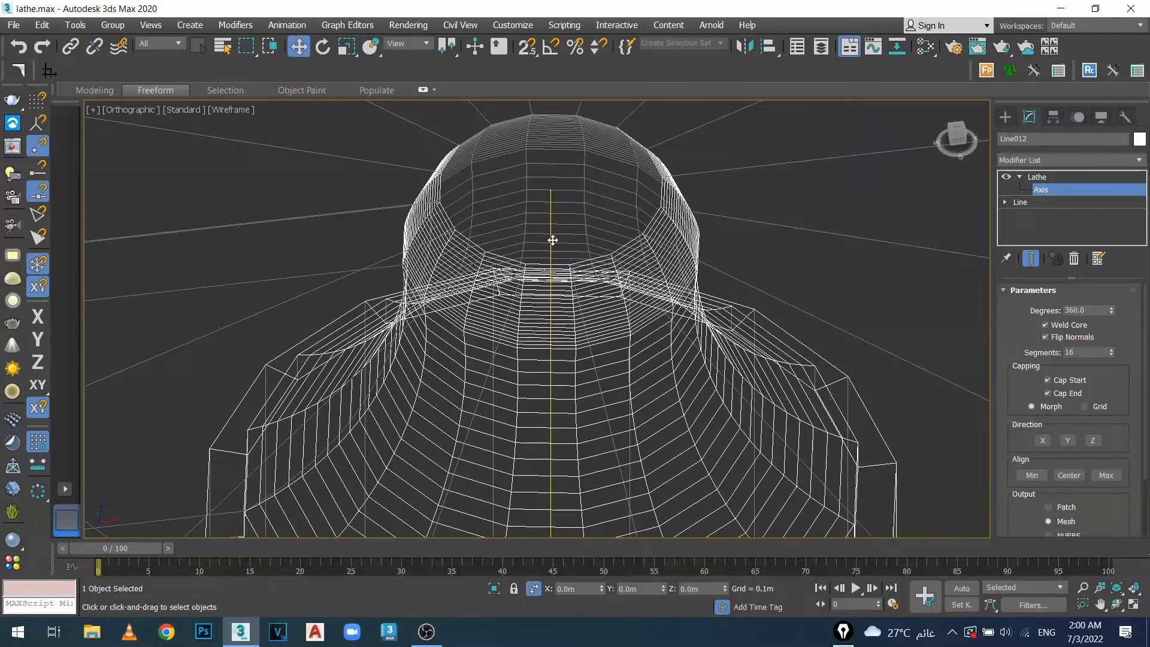
Set the Lathe modifier's degrees to 180 and view the half-revolved baluster.
click(1092, 310)
text(180)
key(Return)
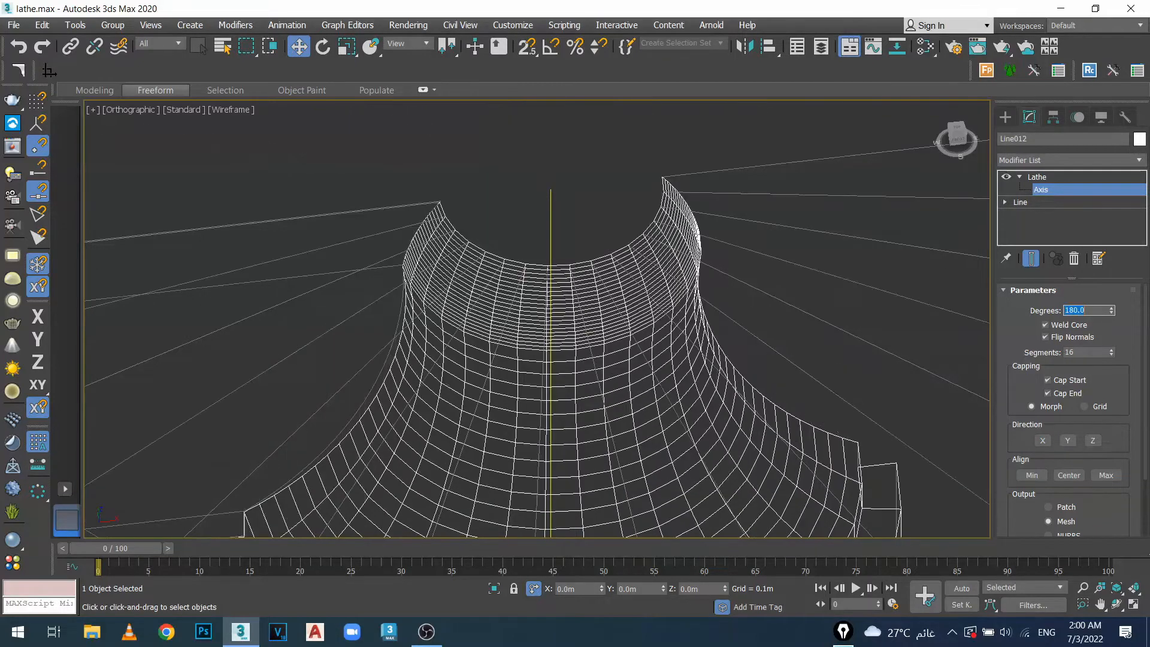
scroll(591, 257, down, 5)
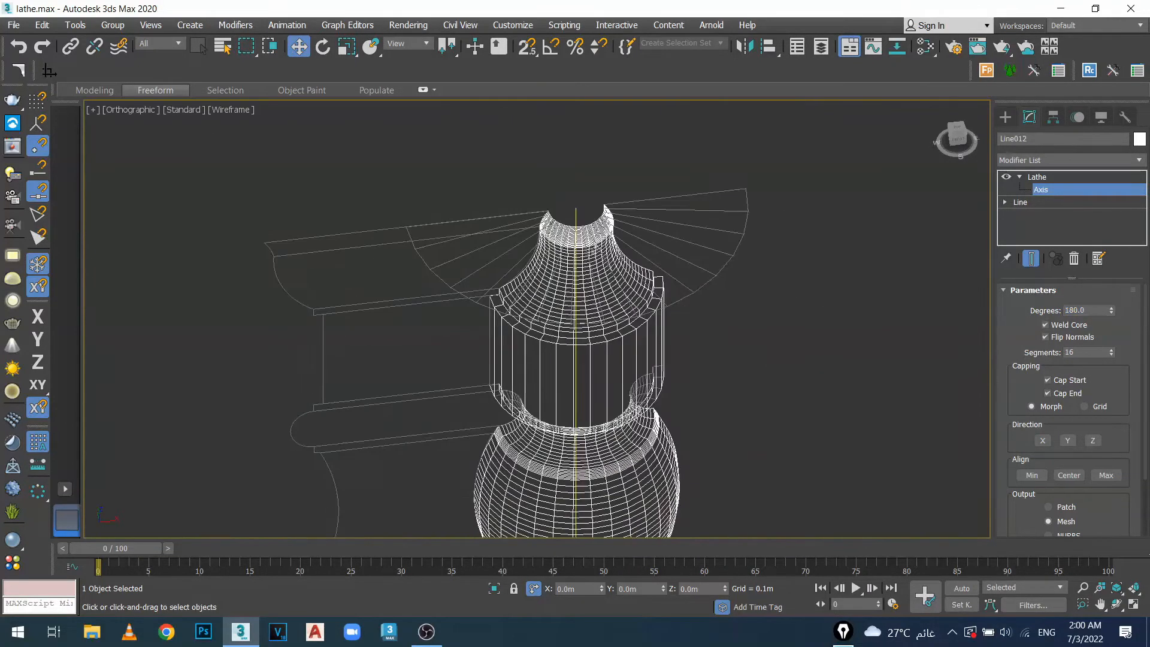
Set the Lathe modifier's degrees back to 360.
drag(1094, 311, 998, 310)
text(360)
key(Return)
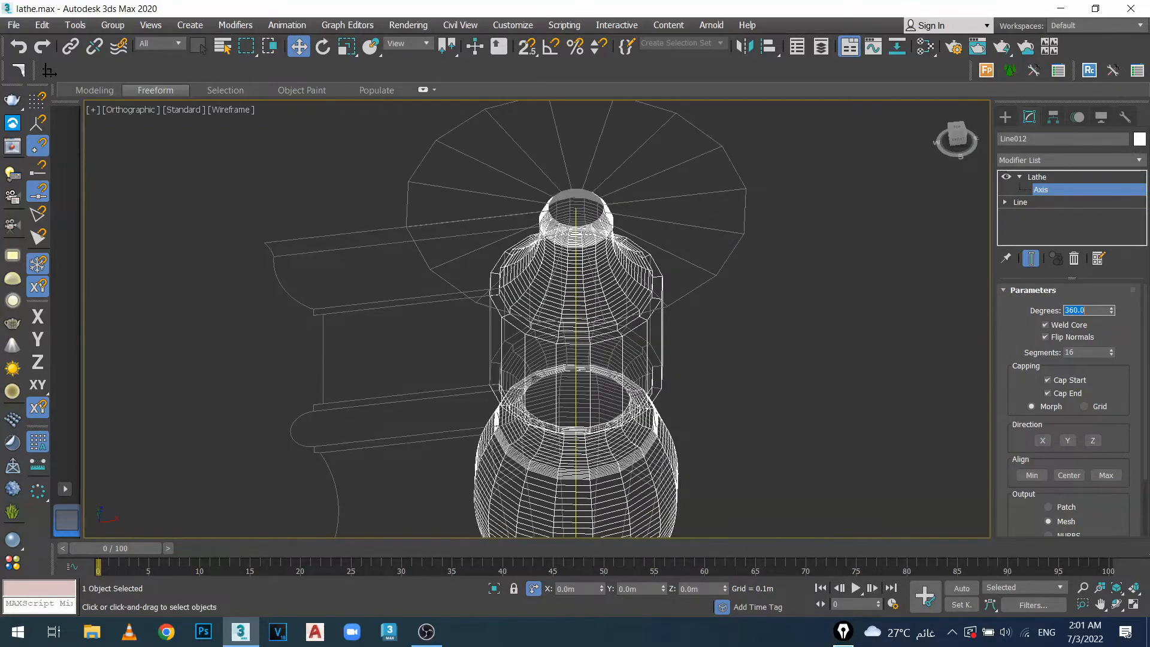
Mark the desired centre axis, profile and rotation direction with pen annotations over the front view of the baluster, and clear them.
key(f)
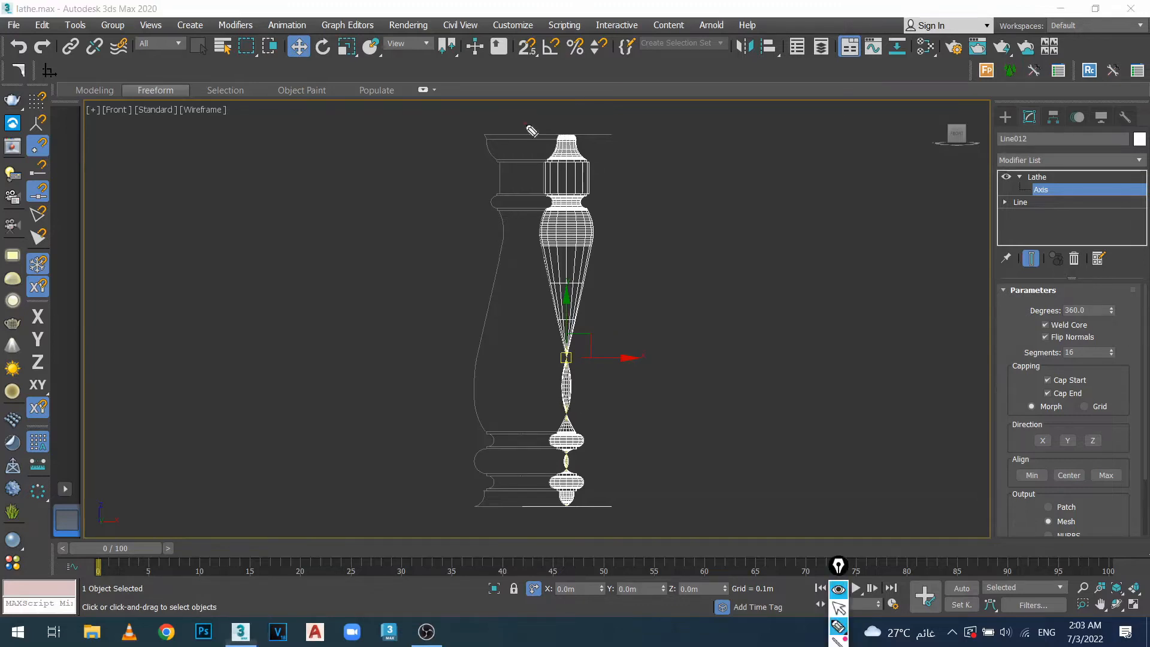
drag(526, 123, 524, 532)
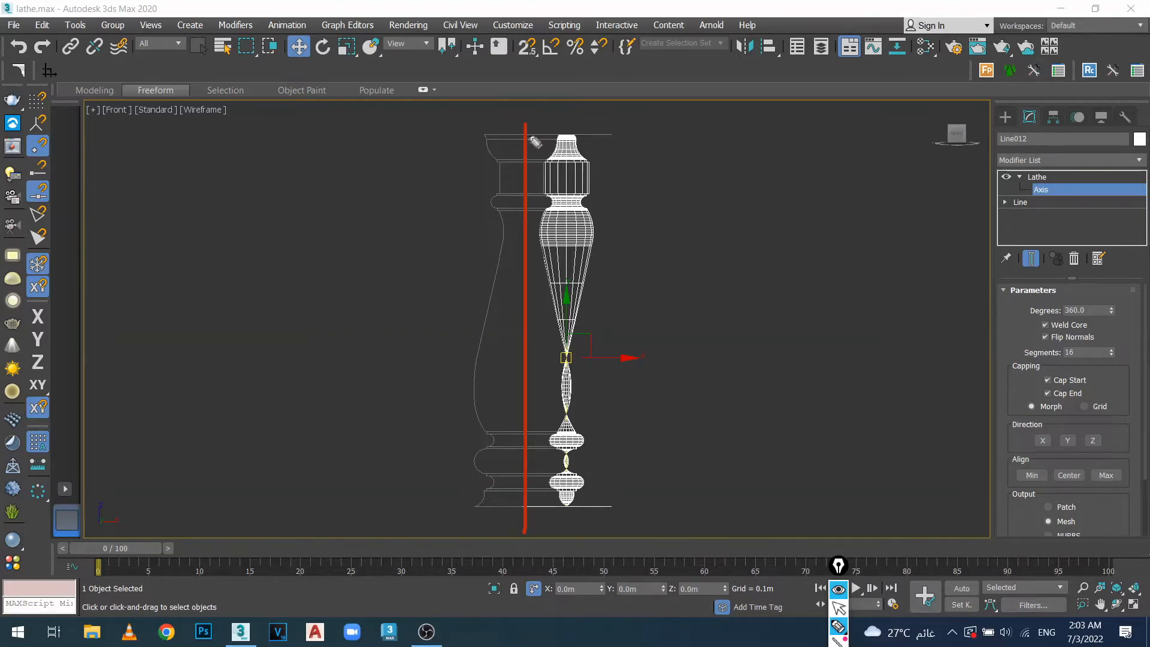
mouse_move(530, 137)
mouse_down()
mouse_move(562, 135)
mouse_move(565, 145)
mouse_move(538, 263)
mouse_move(567, 414)
mouse_move(558, 511)
mouse_move(530, 497)
mouse_up()
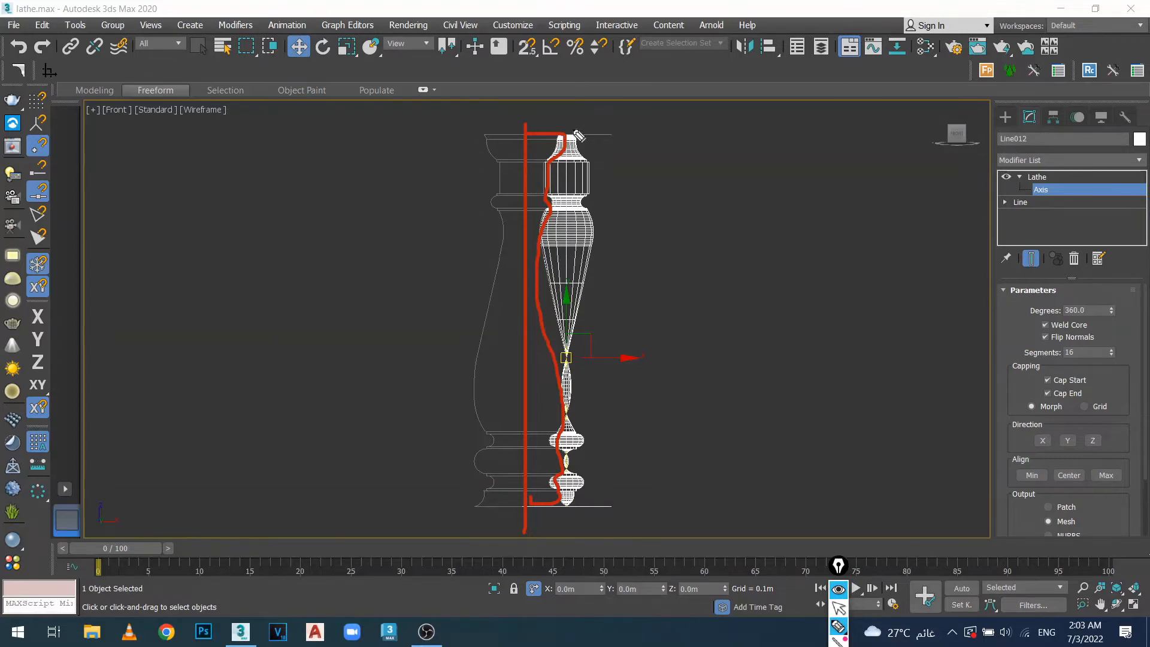
mouse_move(575, 124)
mouse_down()
mouse_move(520, 203)
mouse_move(451, 120)
mouse_move(452, 134)
mouse_up()
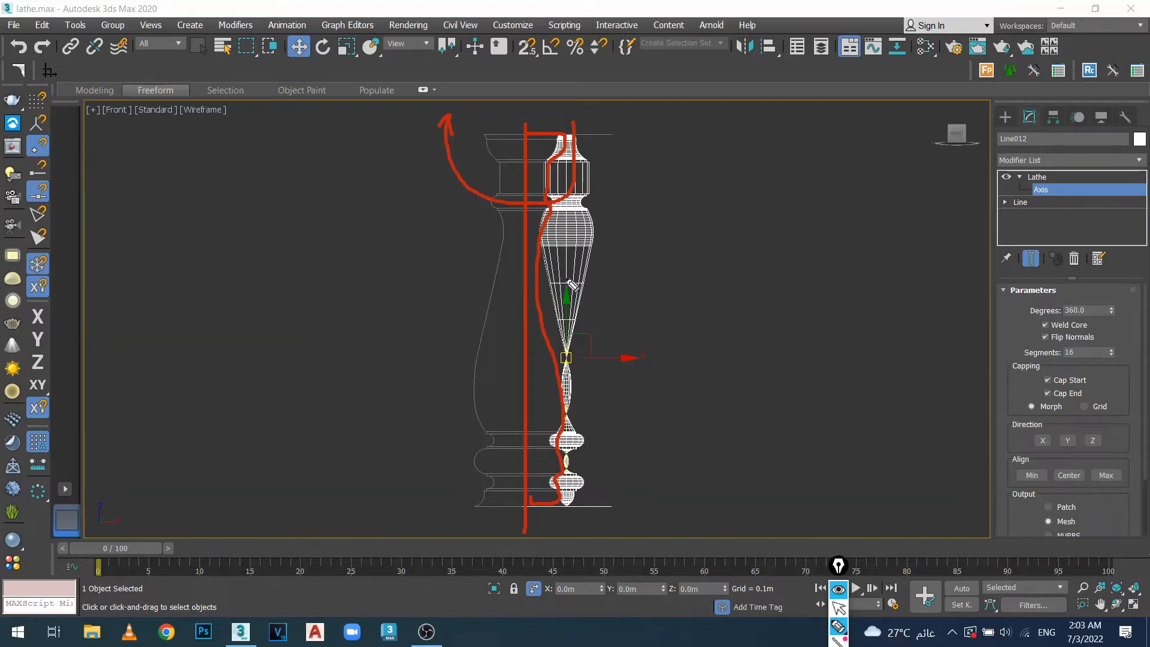
key(ctrl+shift+7)
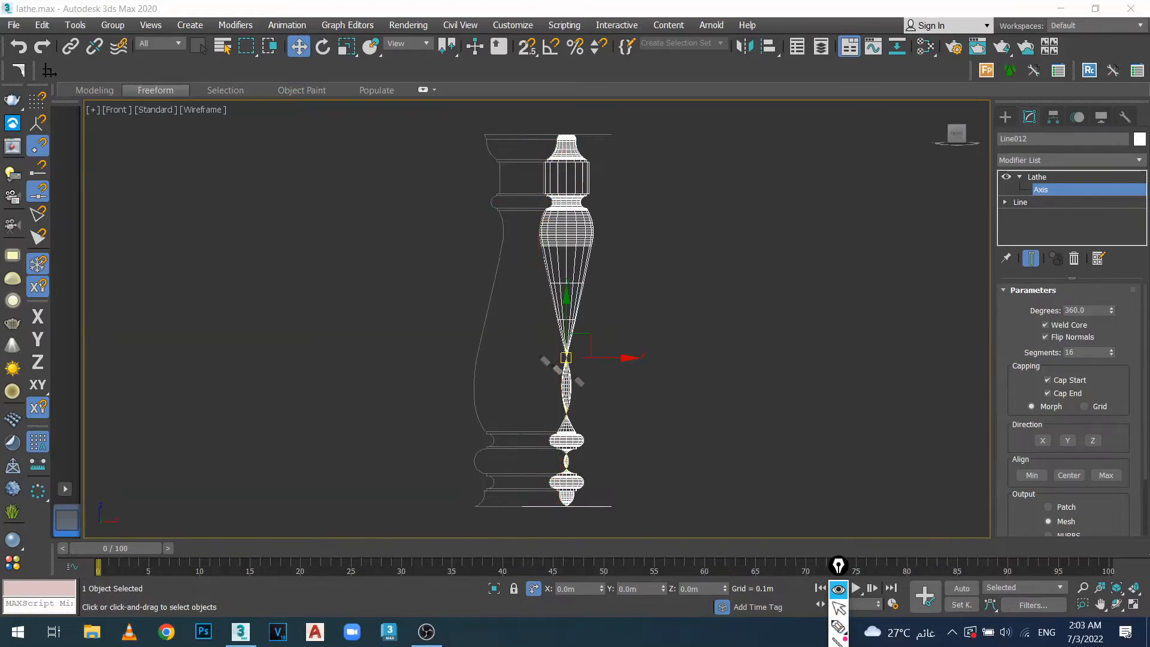
key(ctrl+shift+2)
Align the baluster's Lathe axis to the Min side of the profile in the front view.
mouse_move(546, 373)
alt+middle_down()
mouse_move(572, 410)
mouse_move(576, 395)
alt+middle_up()
scroll(581, 215, up, 4)
scroll(580, 215, up, 3)
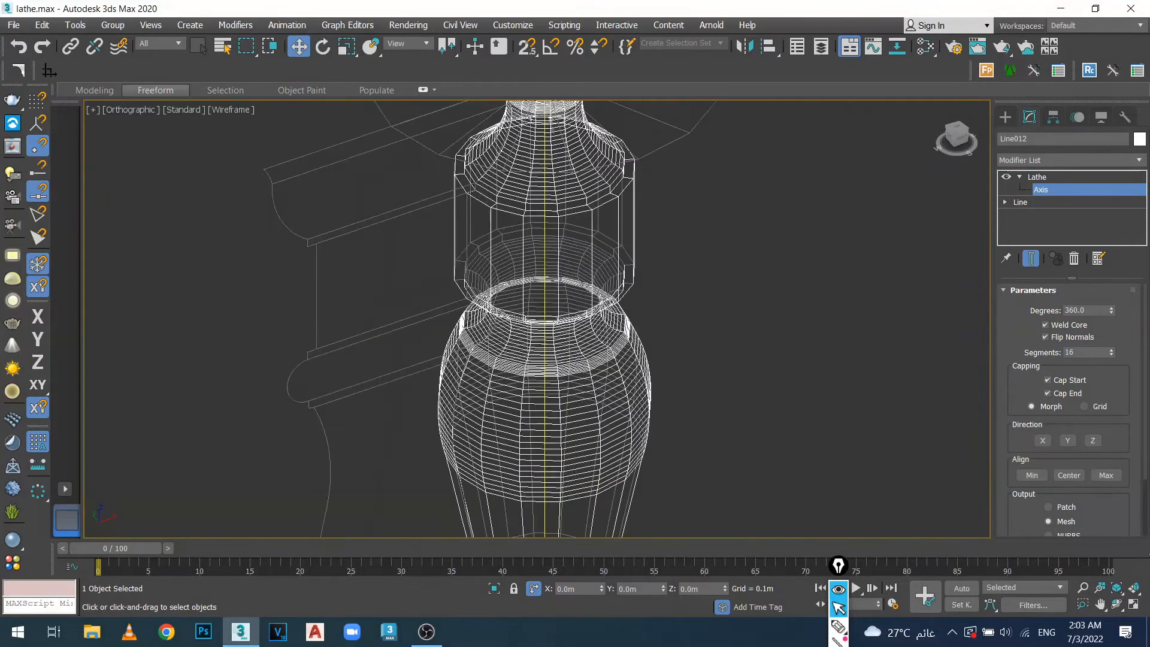
key(f)
key(z)
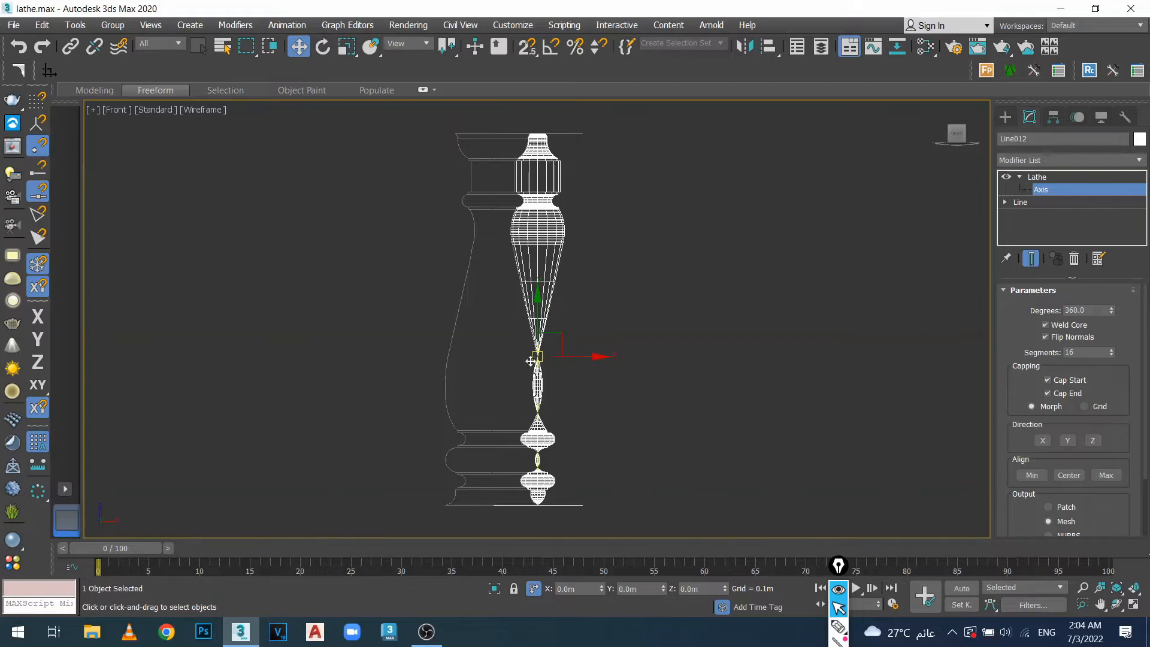
click(1032, 477)
click(1031, 478)
click(1032, 479)
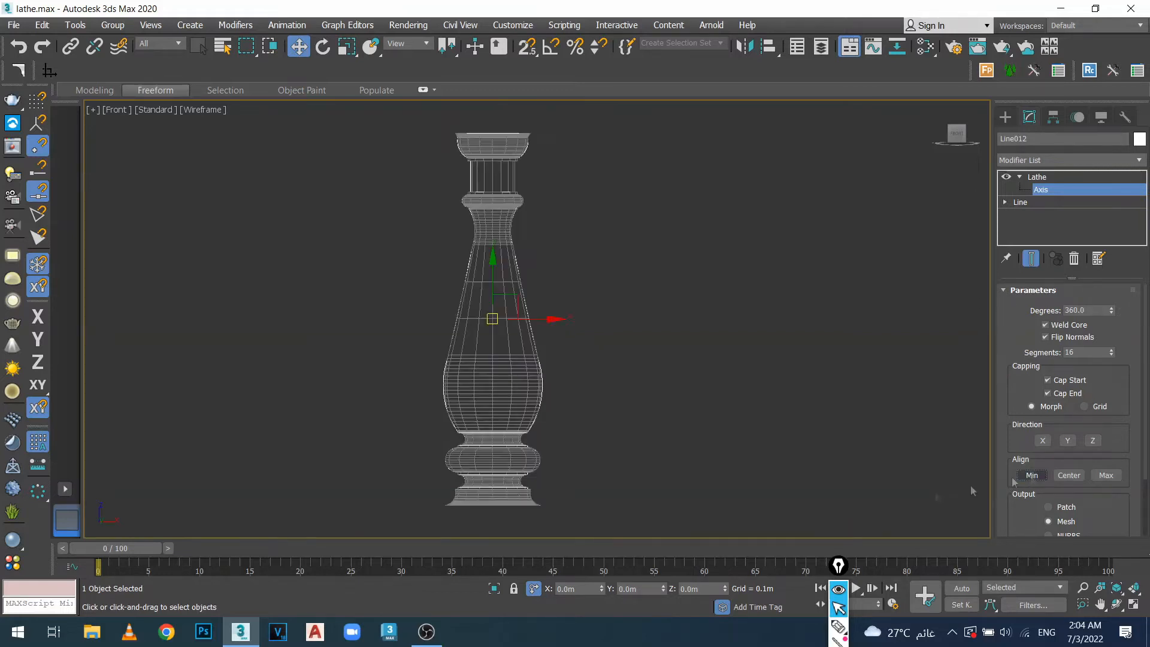
Display the viewport in default shading and inspect the top of the lathed baluster at an angle.
scroll(765, 408, down, 3)
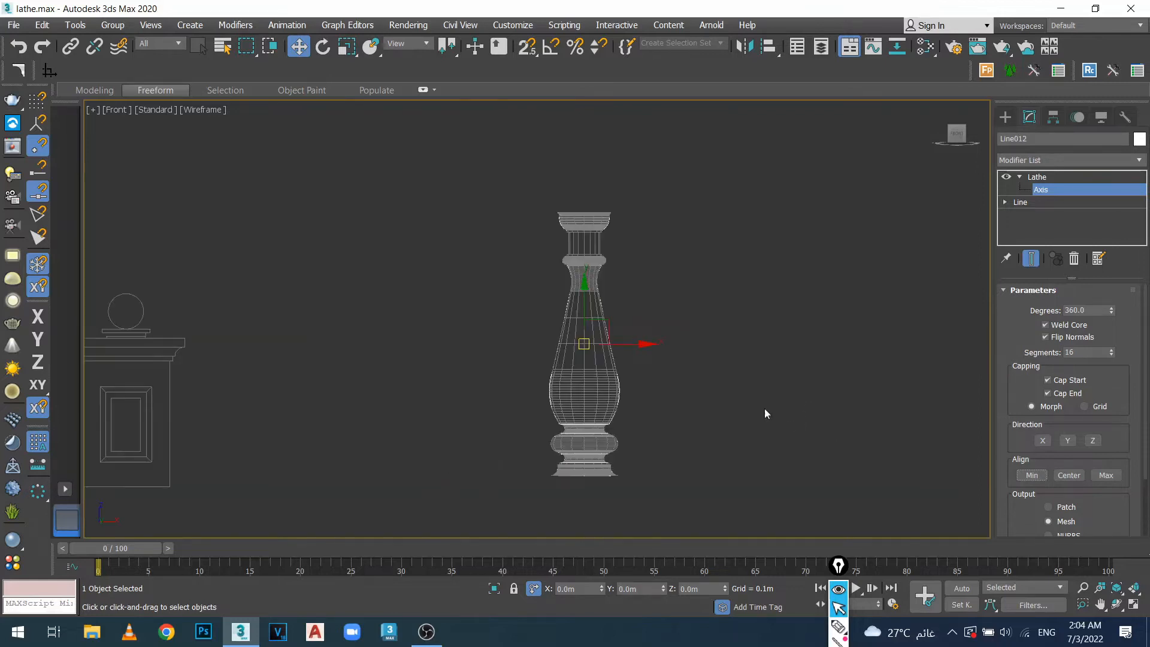
key(F3)
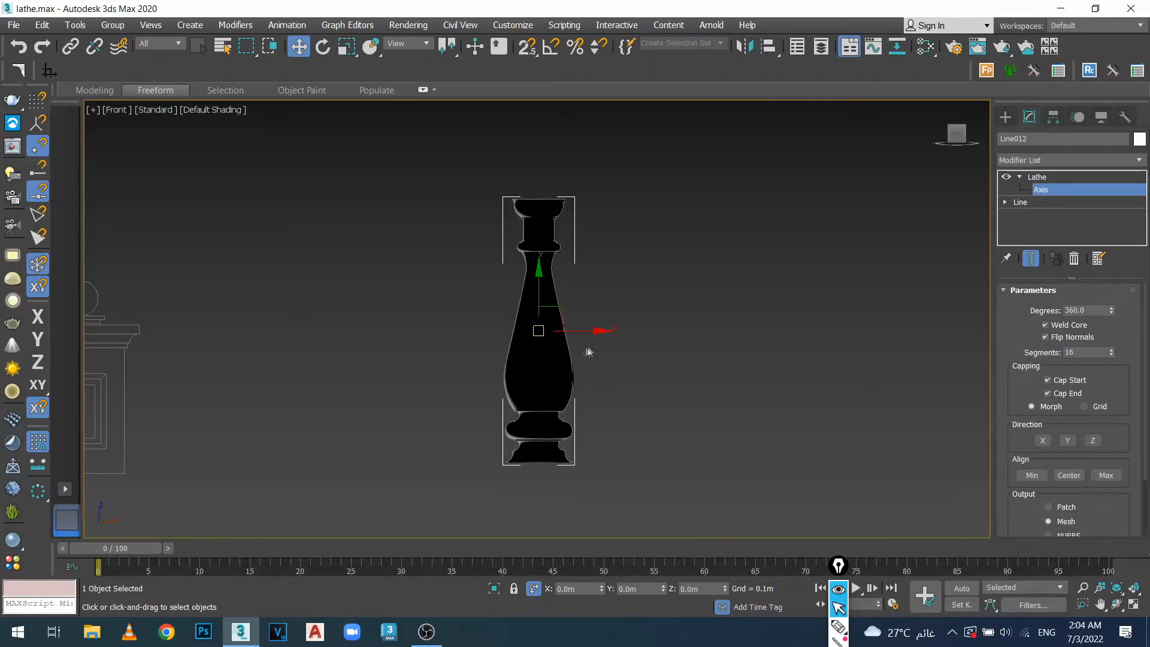
alt+middle_drag(555, 354, 580, 379)
scroll(539, 213, up, 7)
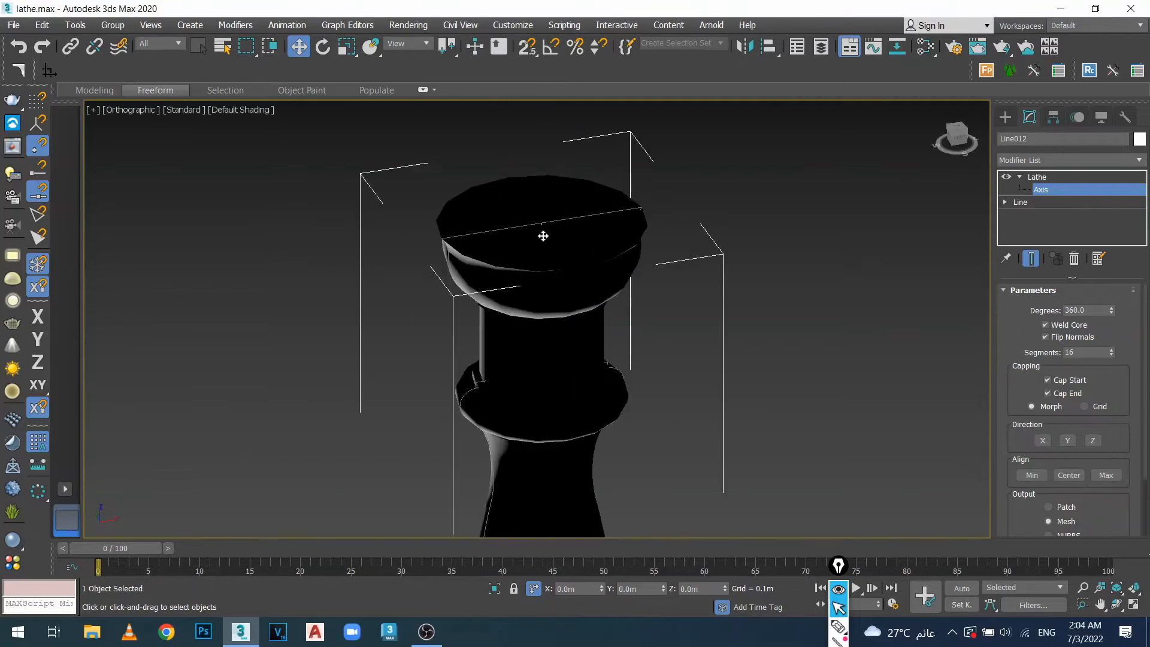
Examine the lathed baluster in wireframe and default shading, up close at the top and as a whole in the front view.
scroll(543, 236, up, 5)
key(F3)
scroll(543, 232, down, 10)
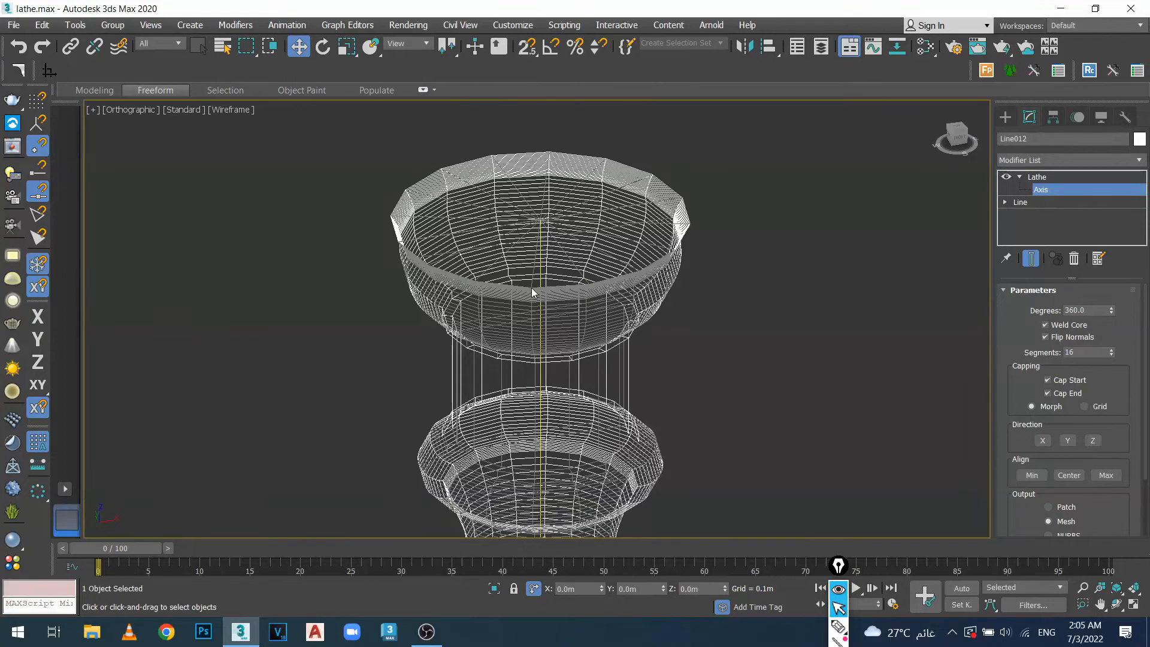
key(f)
key(z)
scroll(531, 287, down, 3)
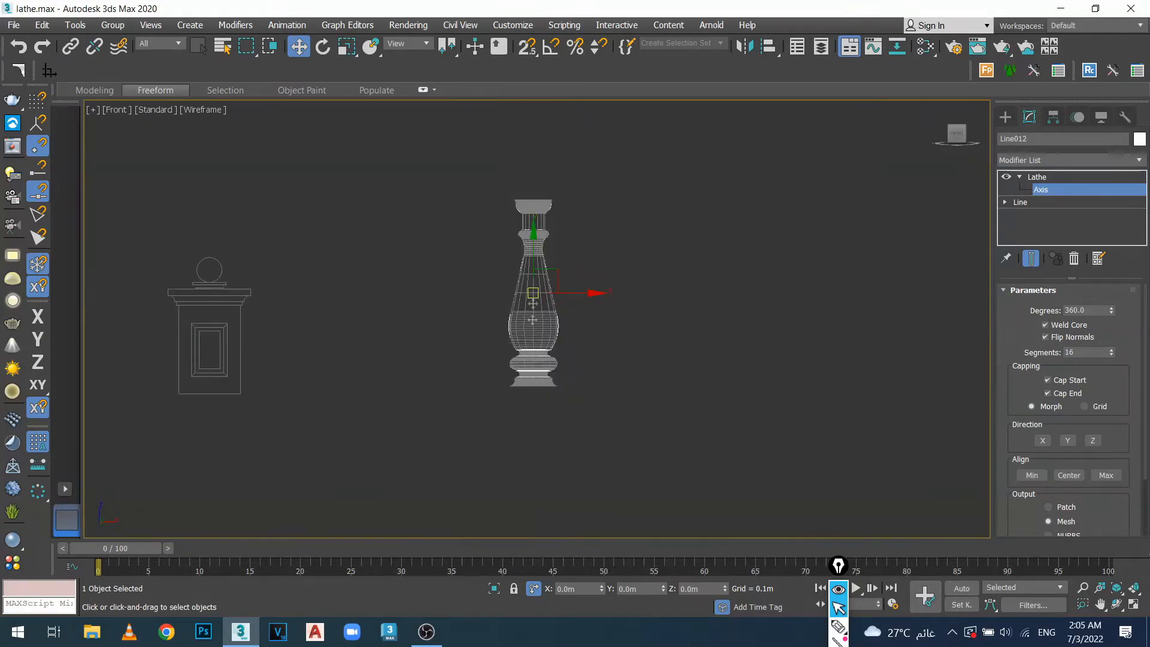
scroll(534, 258, up, 4)
key(F3)
scroll(515, 269, down, 4)
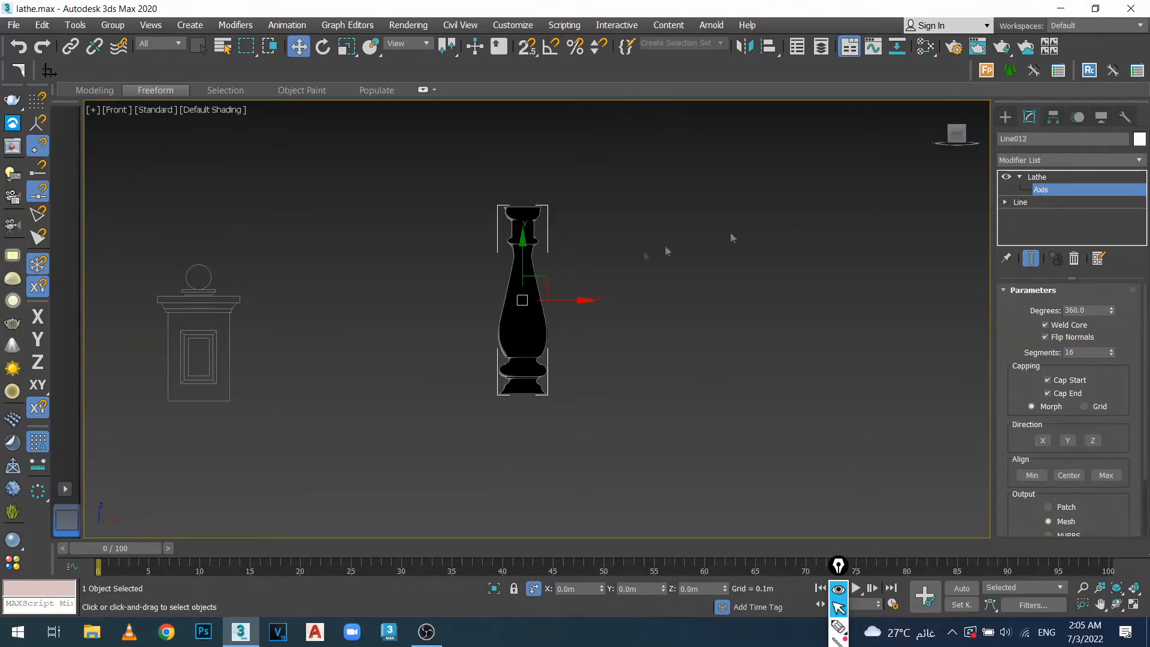
scroll(534, 256, up, 4)
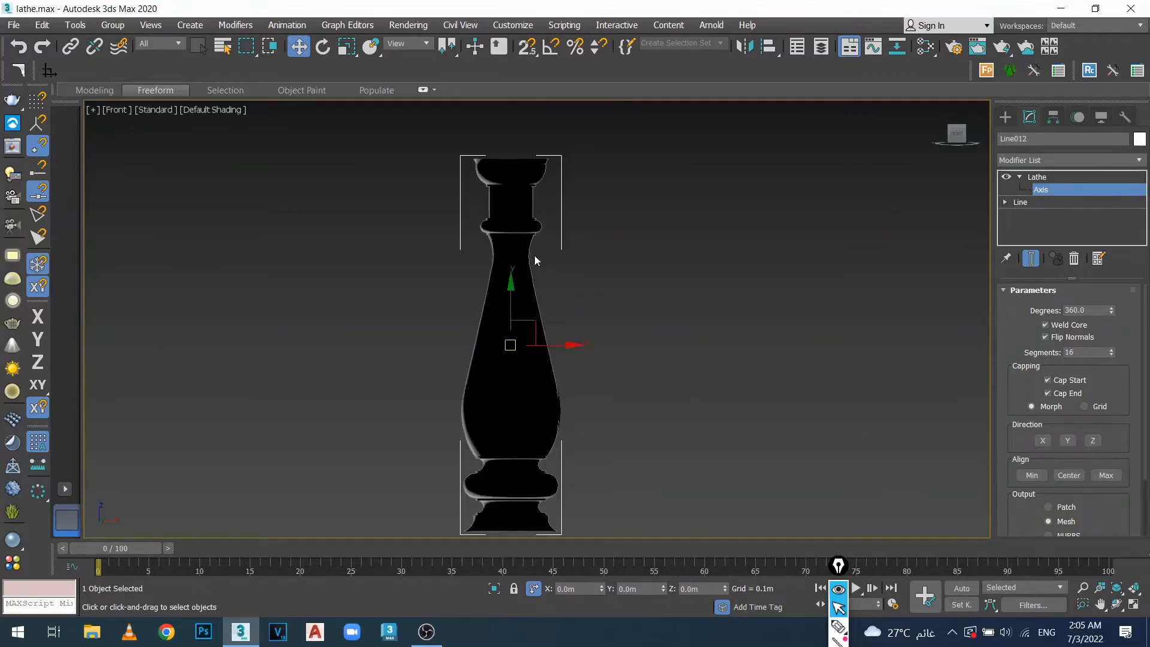
scroll(542, 252, down, 2)
scroll(535, 273, up, 2)
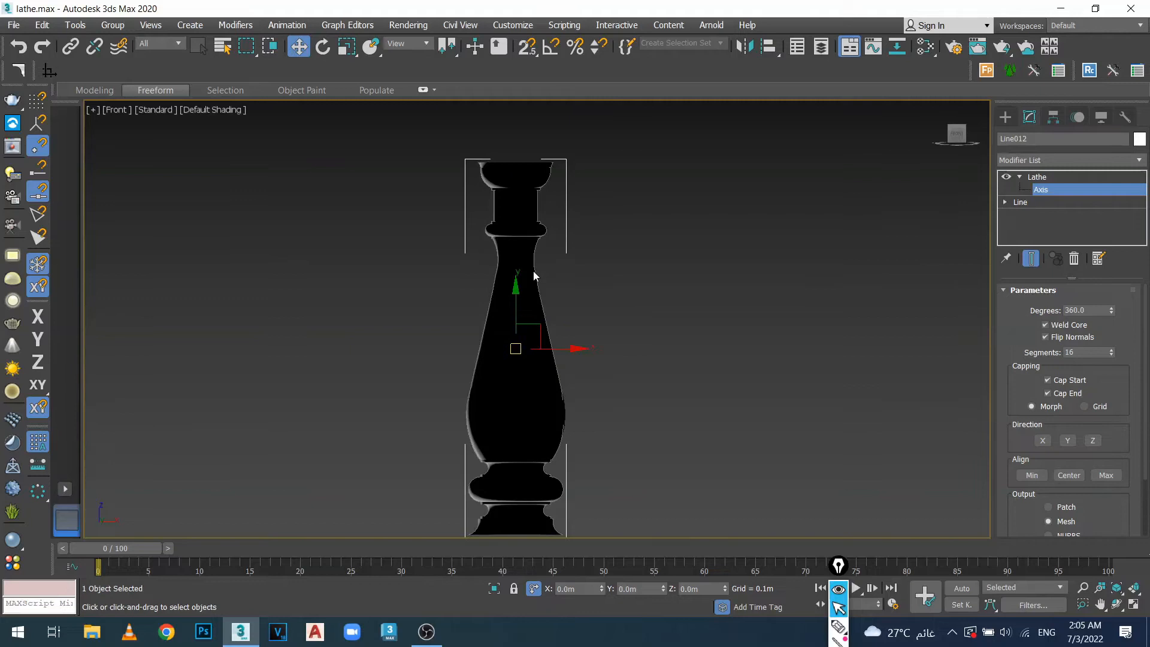
scroll(525, 274, down, 2)
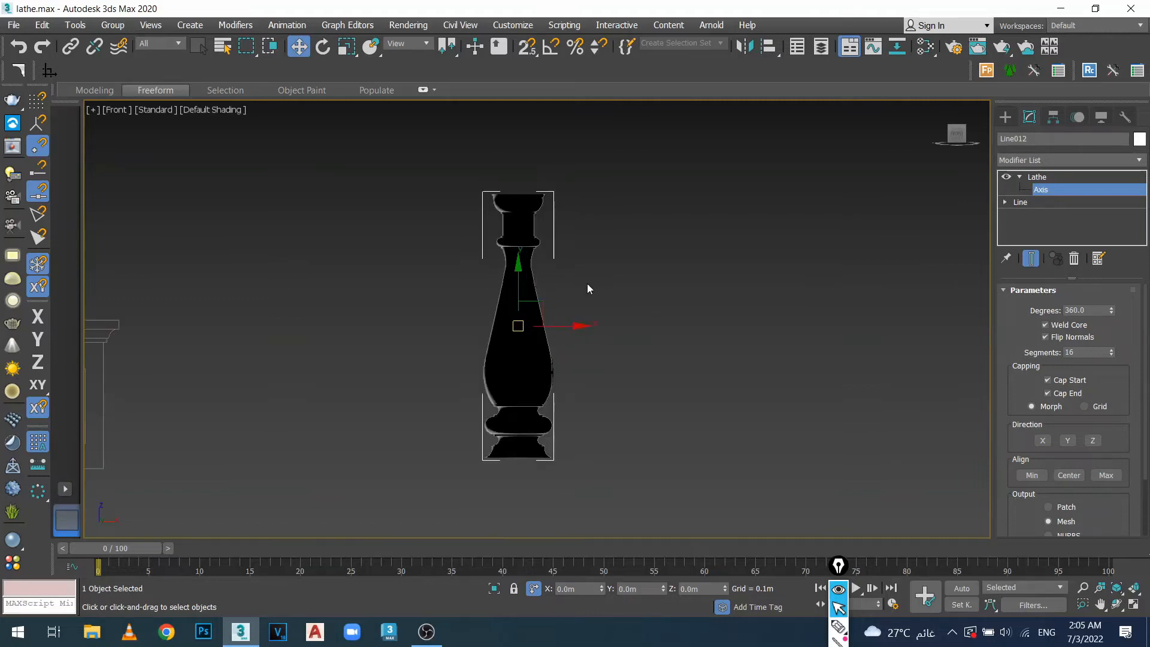
Turn off Flip Normals for the baluster's Lathe and check the shaded surface from several angles.
click(1046, 337)
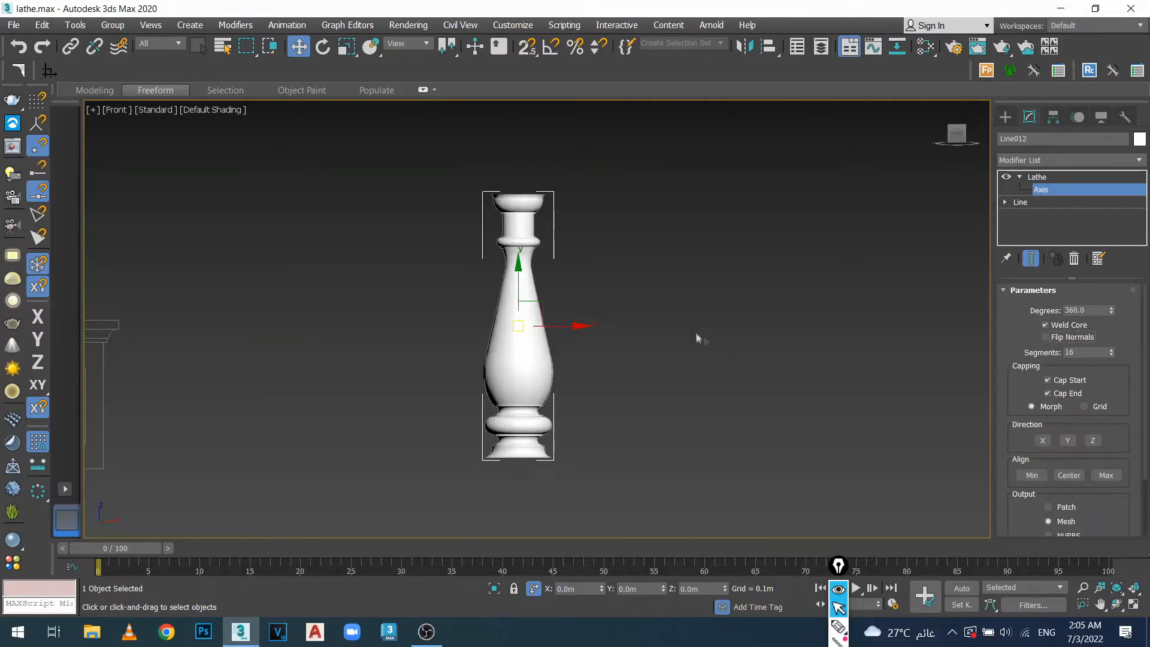
alt+middle_drag(589, 352, 602, 395)
scroll(523, 231, up, 5)
scroll(523, 231, down, 3)
alt+middle_drag(542, 335, 588, 353)
scroll(568, 346, down, 3)
scroll(546, 320, down, 3)
scroll(590, 329, up, 3)
scroll(595, 327, down, 1)
mouse_move(588, 352)
alt+middle_down()
mouse_move(487, 353)
mouse_move(602, 346)
mouse_move(602, 292)
alt+middle_up()
scroll(591, 329, up, 2)
Apply a Lathe modifier to the half-profile spline of the ball-topped pillar in the front view.
key(f)
key(z)
key(shift+z)
scroll(599, 315, up, 1)
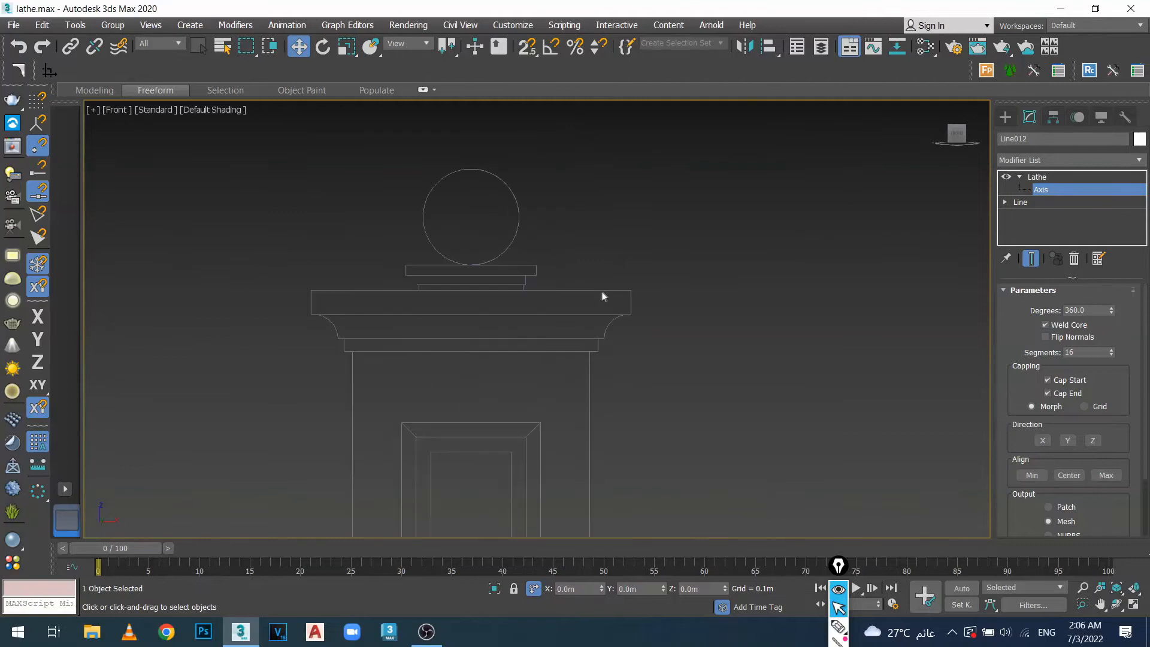
click(1006, 118)
middle_drag(558, 334, 555, 262)
click(538, 219)
scroll(596, 331, down, 3)
middle_drag(596, 332, 623, 356)
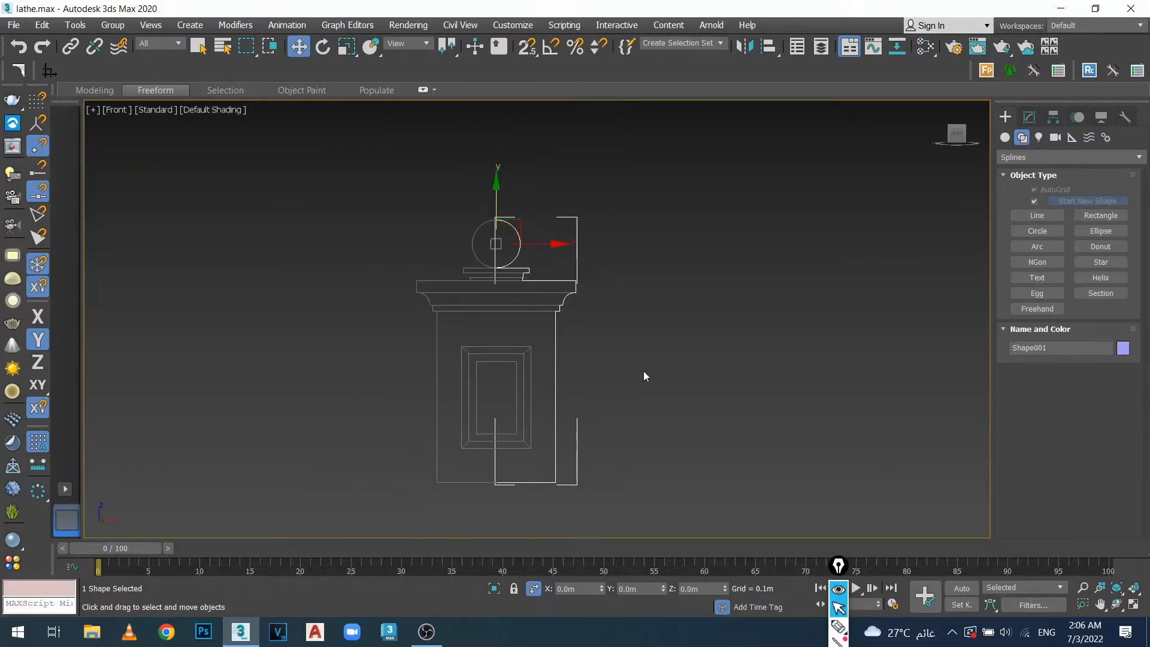
click(1029, 117)
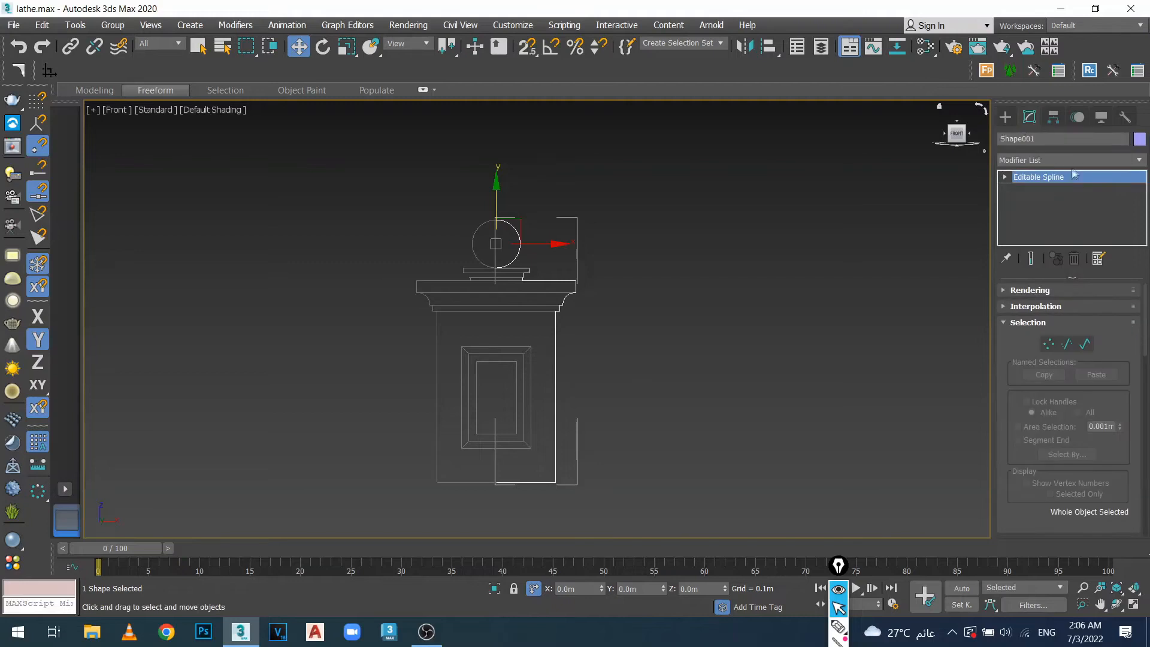
click(1141, 161)
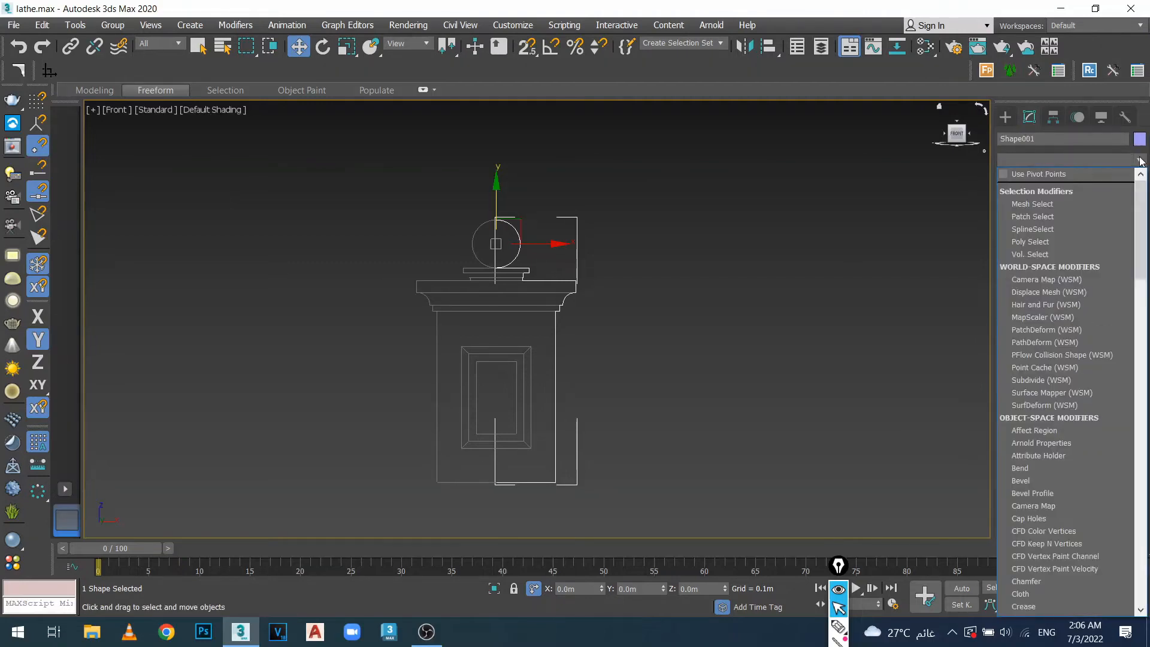
text(l)
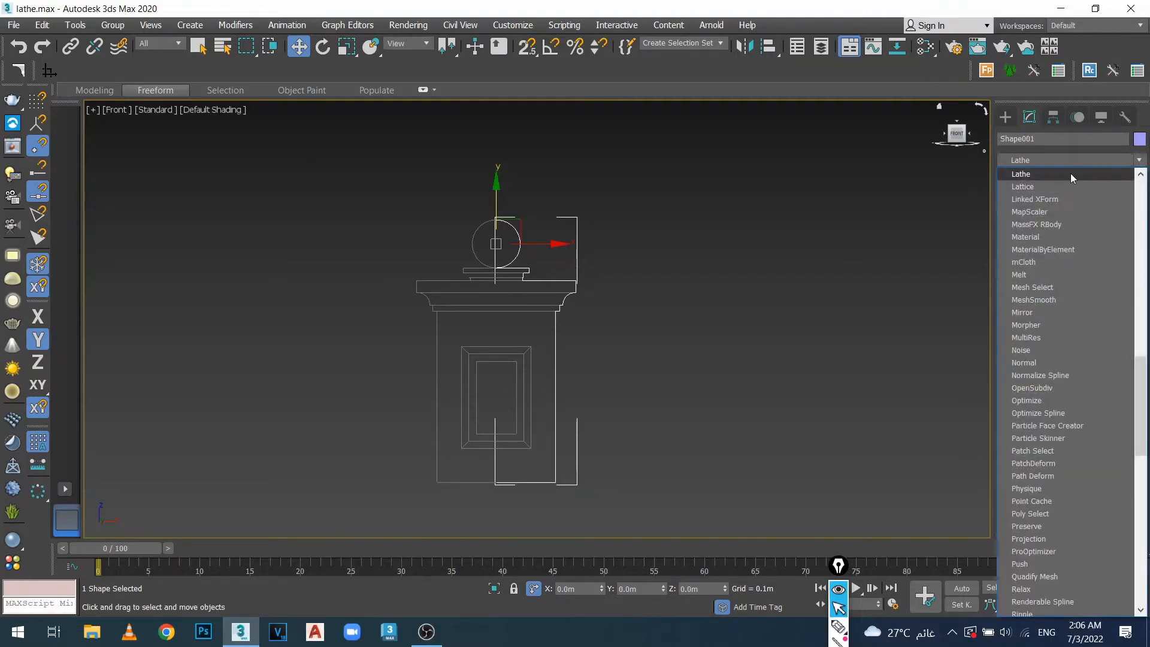
click(1070, 174)
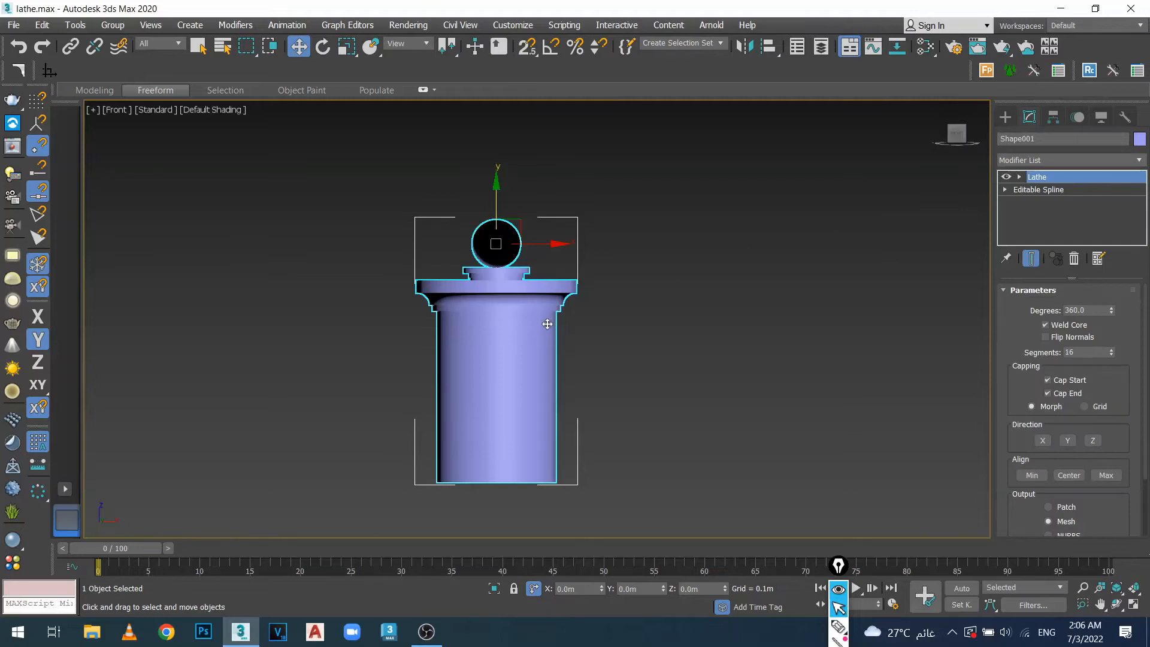
Examine the lathed pillar and its ball top from the front and at an angle.
alt+middle_drag(547, 323, 562, 349)
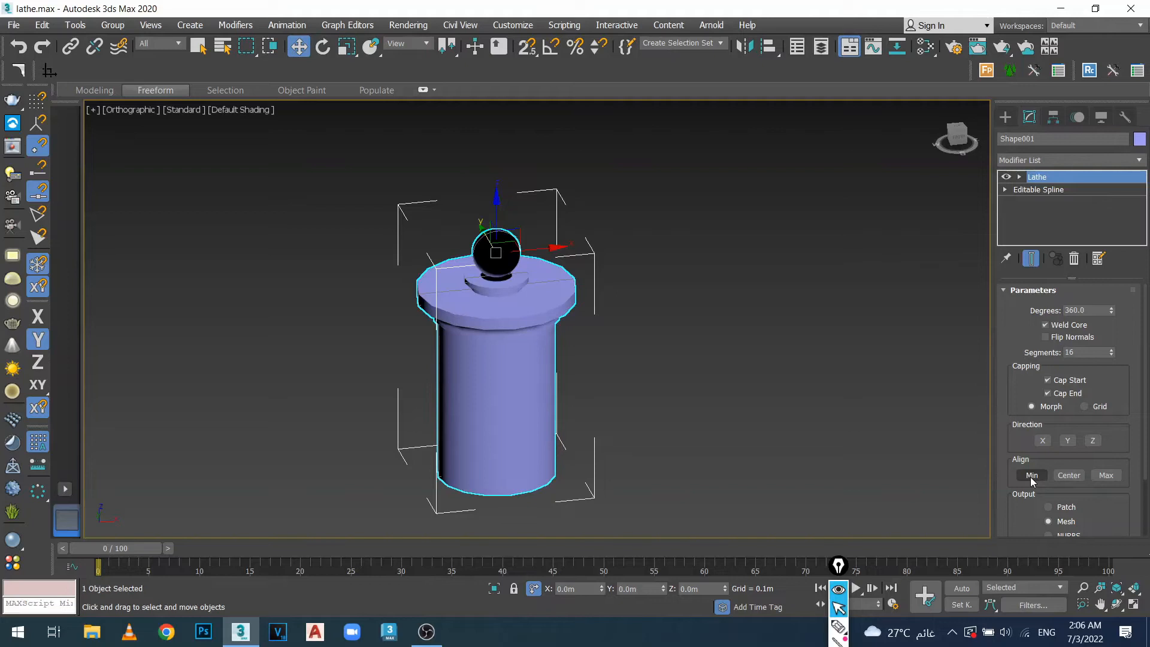
scroll(624, 433, down, 2)
middle_drag(601, 440, 563, 367)
key(f)
key(z)
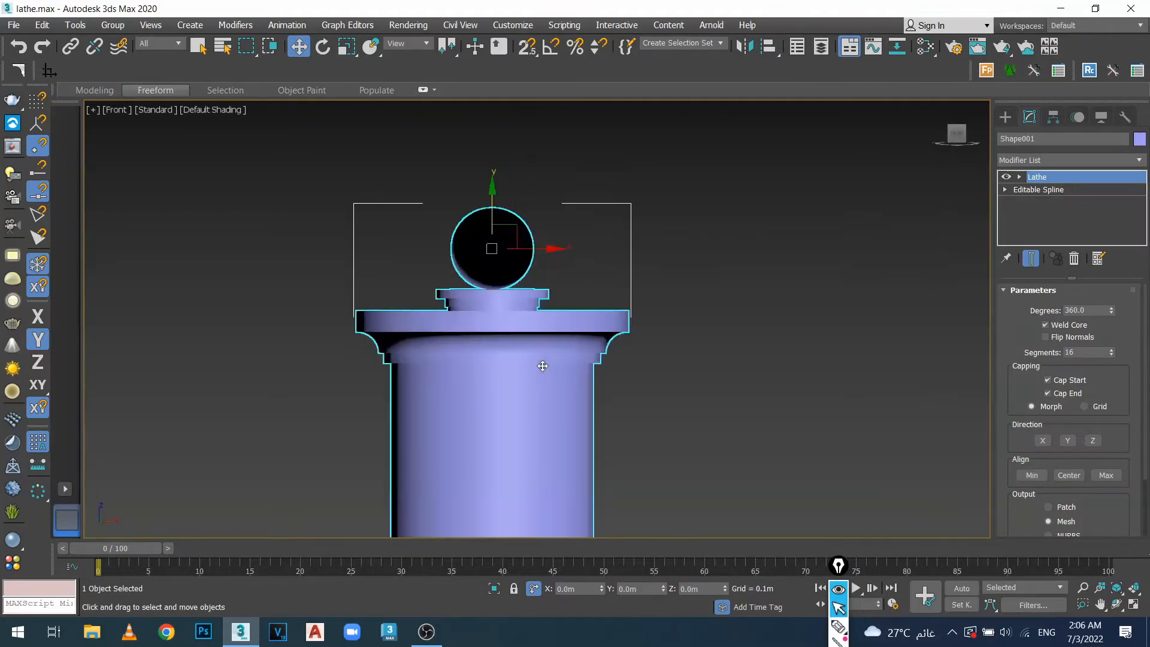
middle_drag(556, 361, 497, 361)
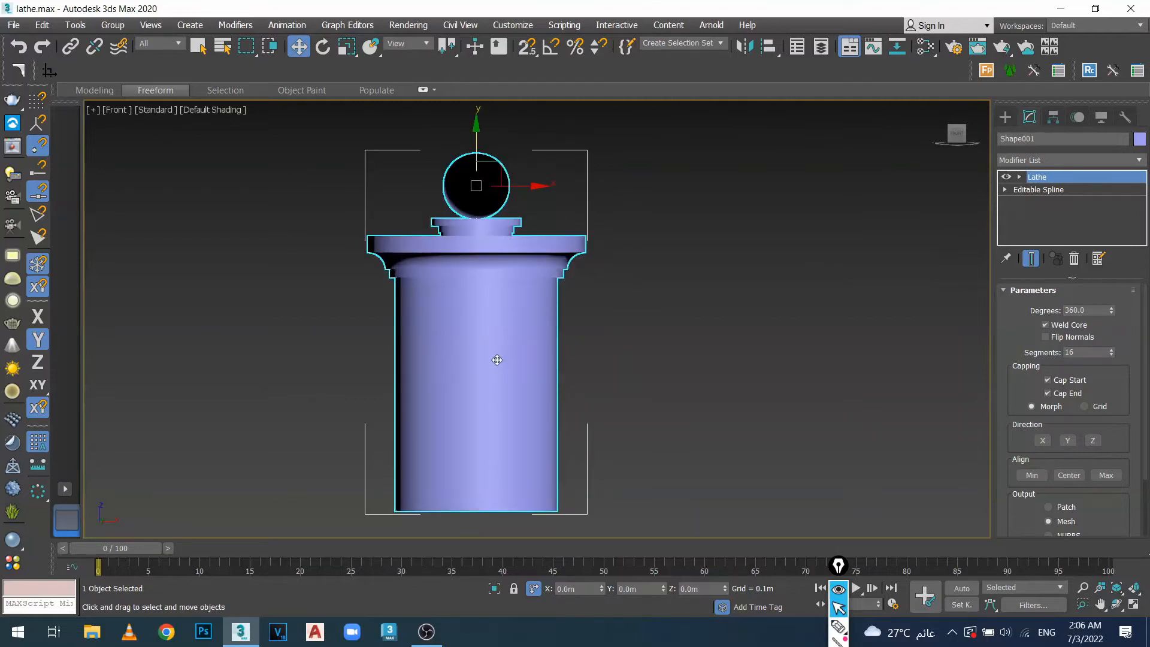
scroll(488, 345, down, 2)
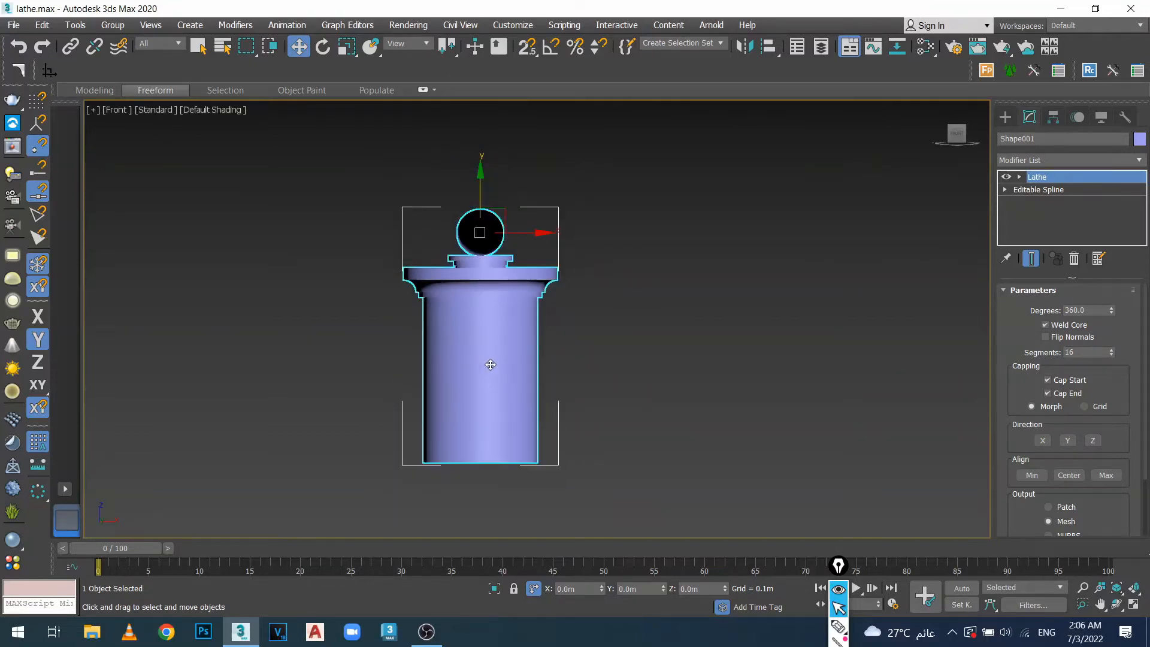
alt+middle_drag(487, 364, 459, 262)
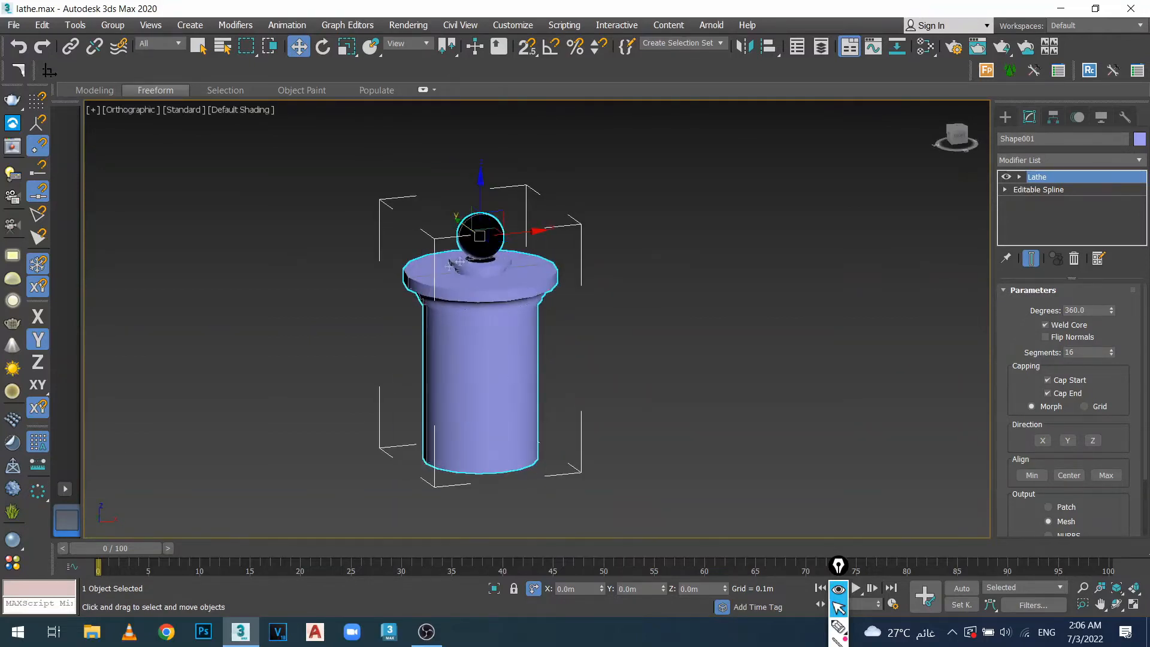
alt+middle_drag(507, 392, 495, 399)
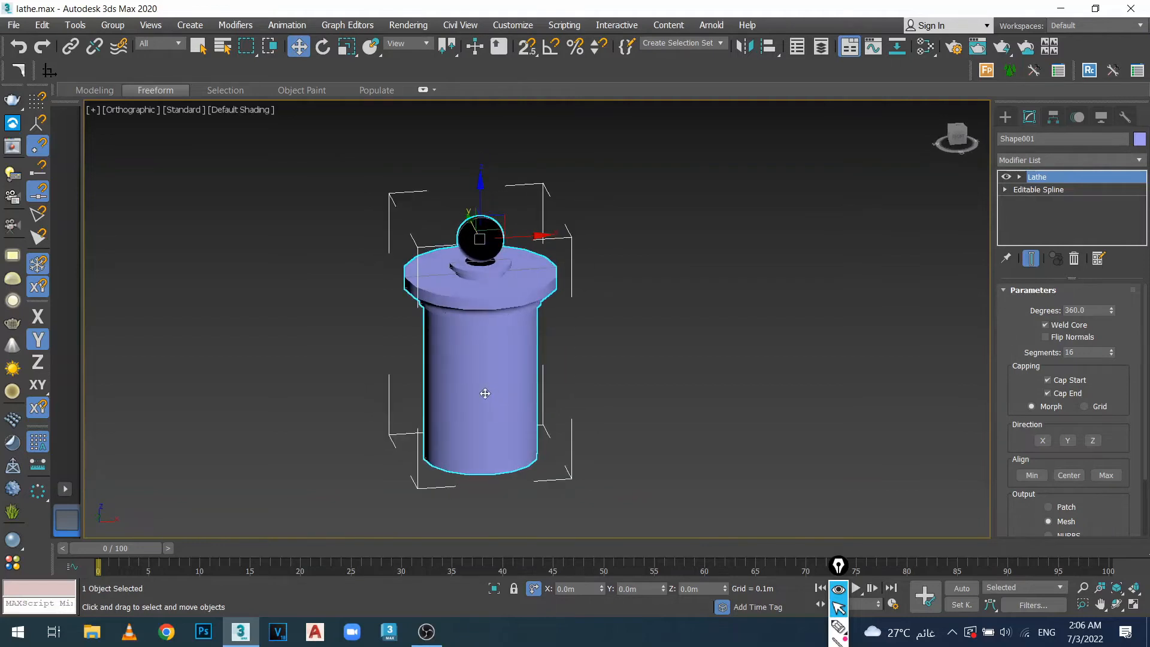
Try Flip Normals on the pillar's Lathe and switch it back off.
scroll(482, 255, up, 2)
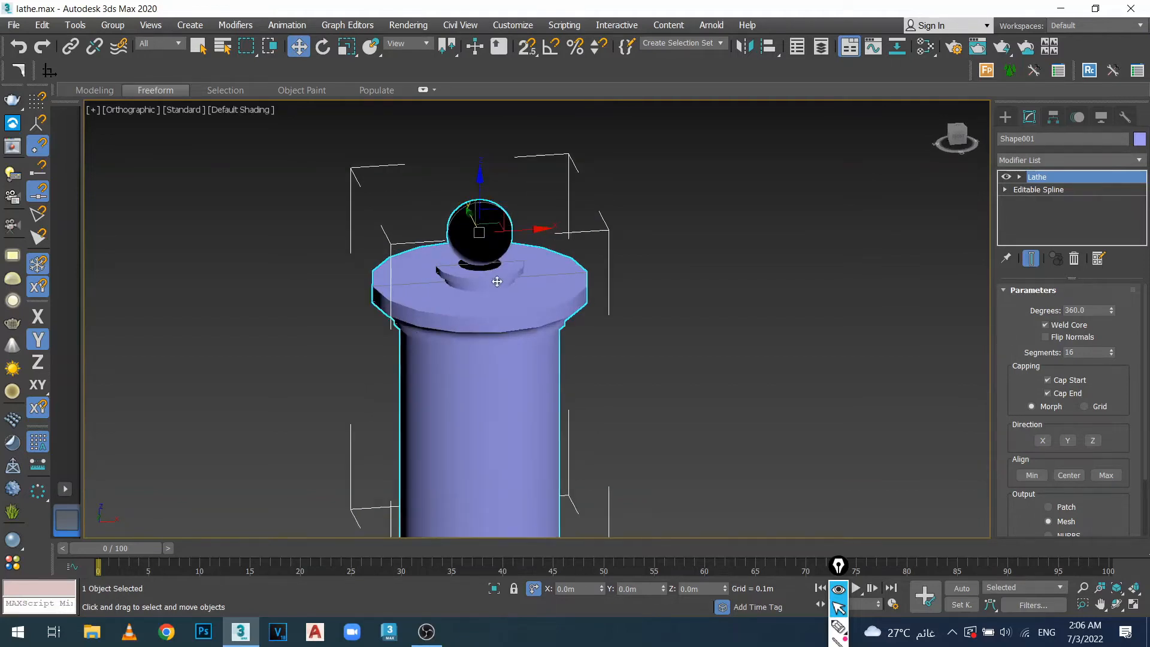
click(1047, 338)
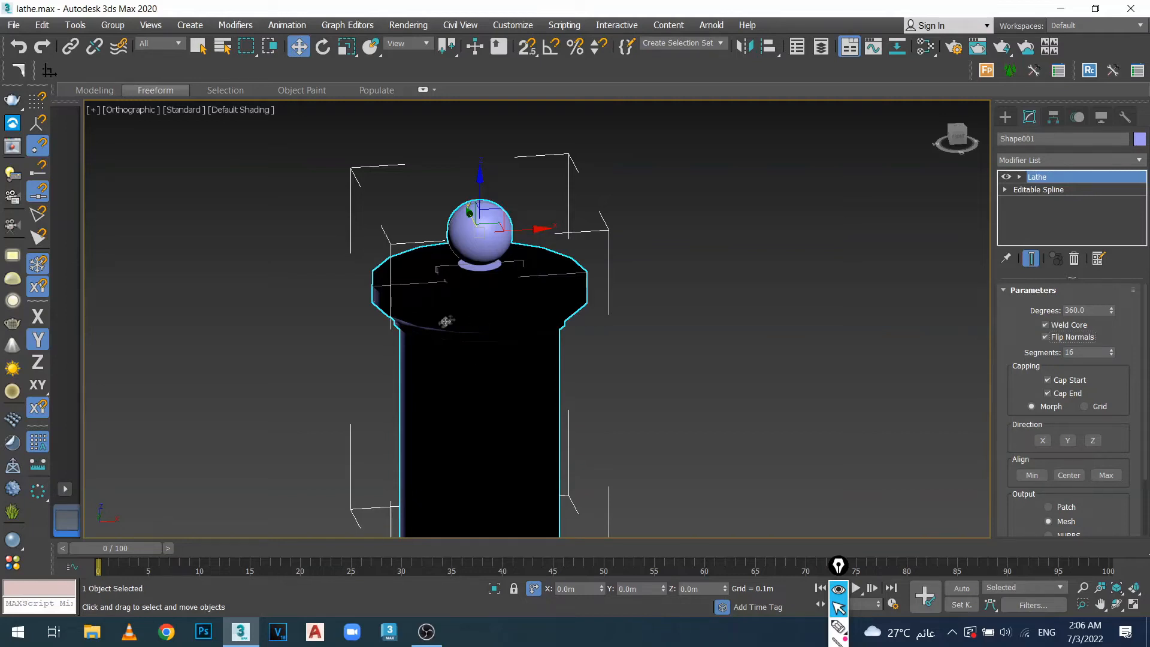
click(1046, 338)
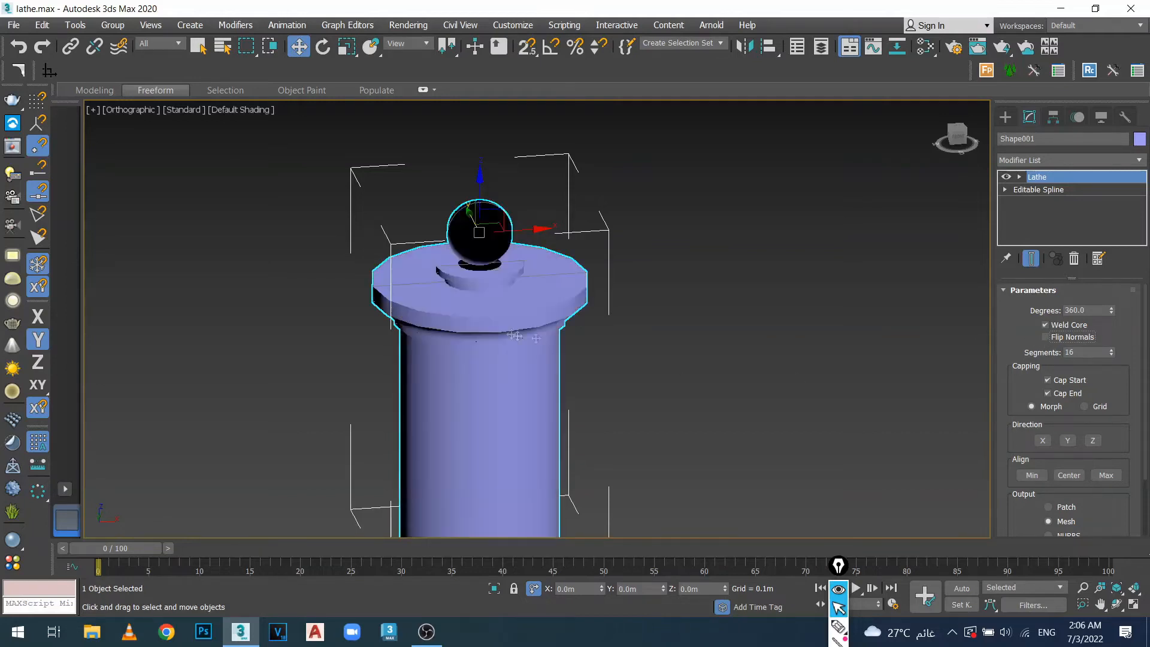
Set the pillar Lathe's segments to 4 to give it a square cross-section.
alt+middle_drag(492, 375, 511, 339)
scroll(504, 333, down, 2)
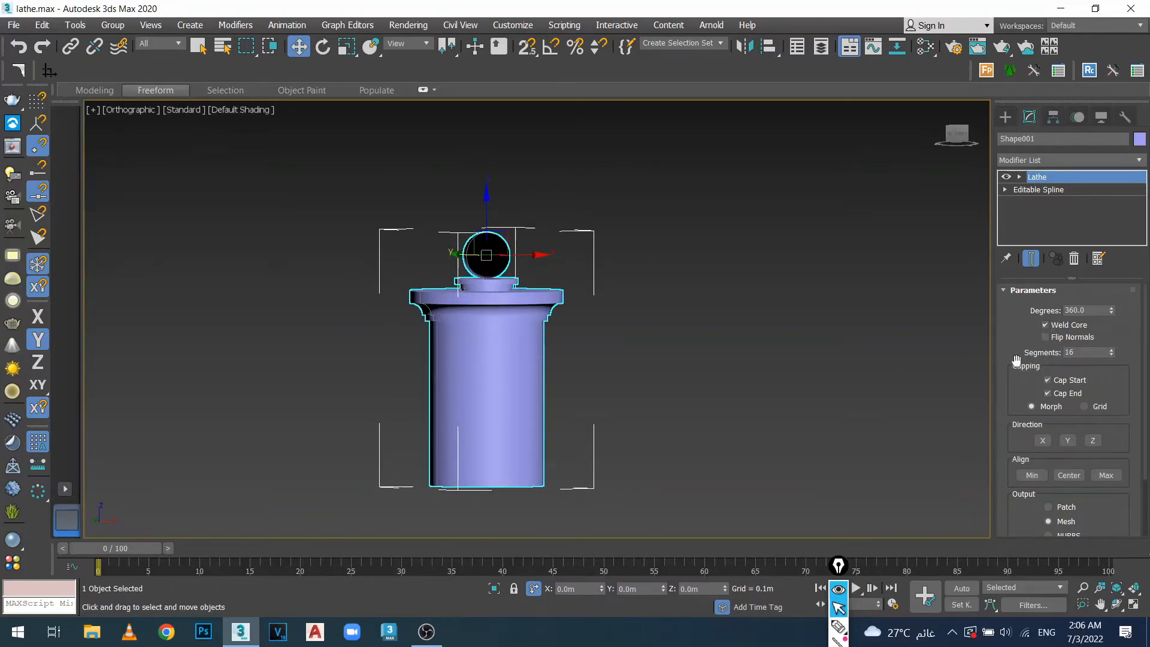
double_click(1085, 356)
key(Return)
alt+middle_drag(535, 360, 485, 357)
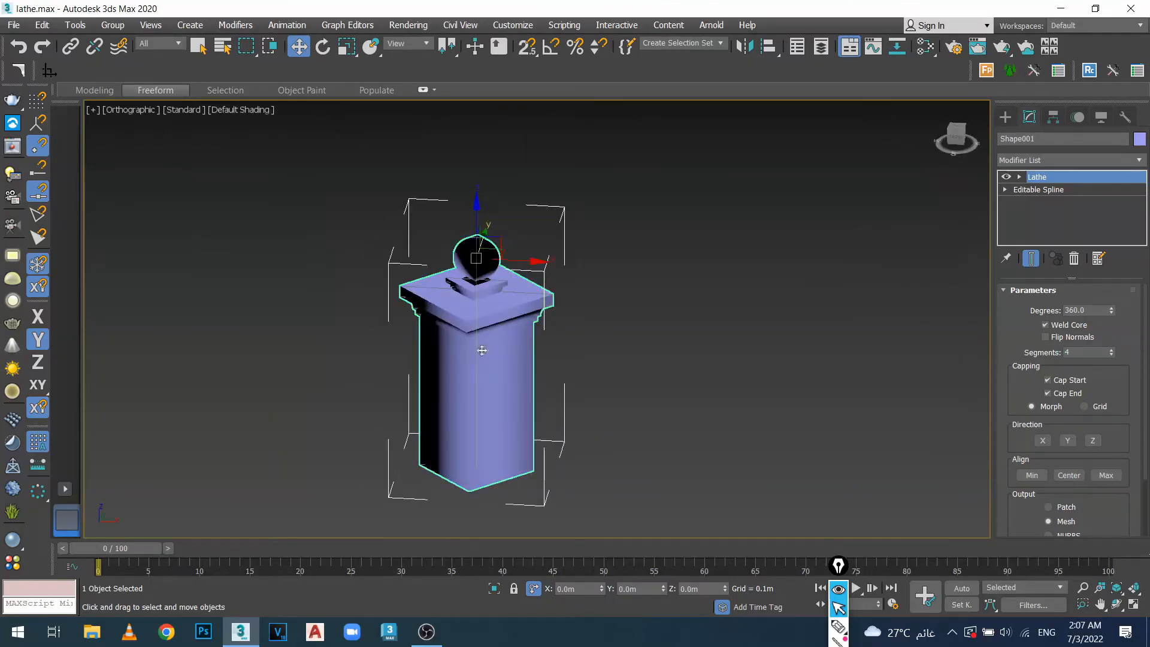
Detach the ball's half-circle spline from the pillar's editable spline as a separate shape.
click(1006, 190)
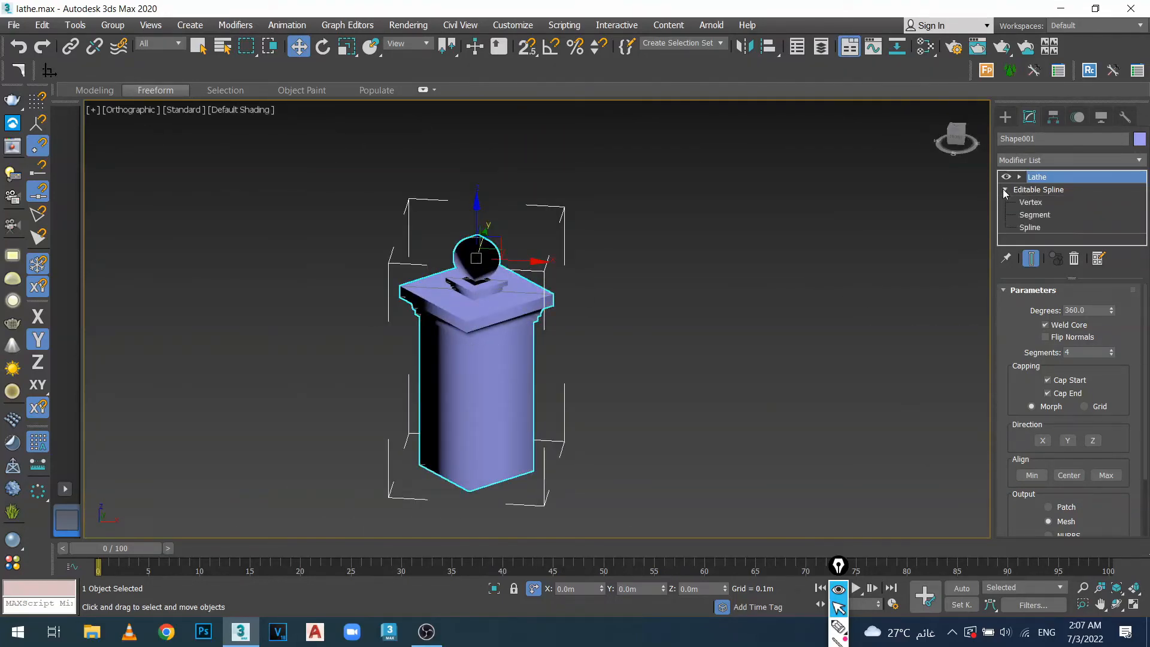
click(1033, 228)
click(486, 238)
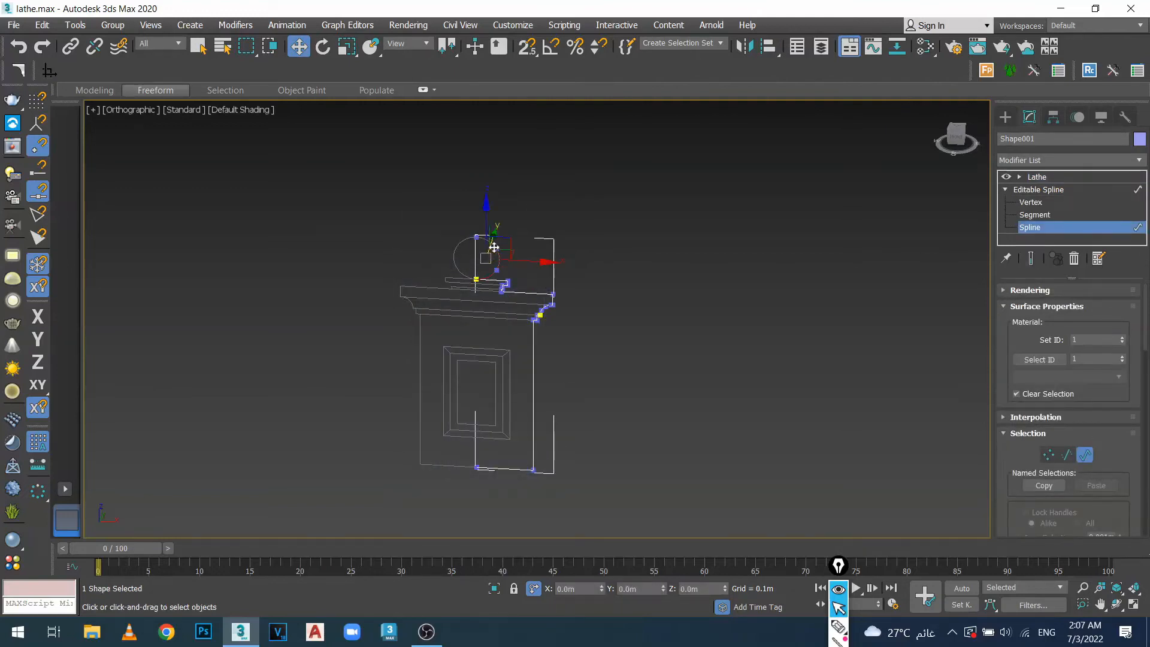
drag(1145, 340, 1149, 528)
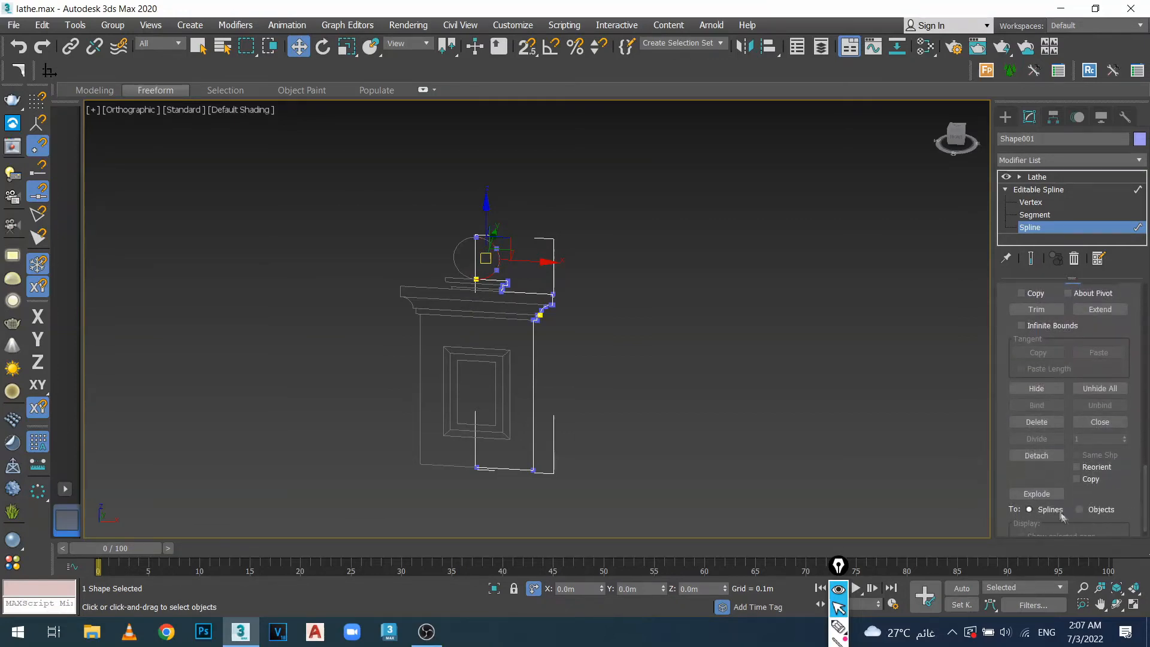
click(1037, 456)
click(617, 323)
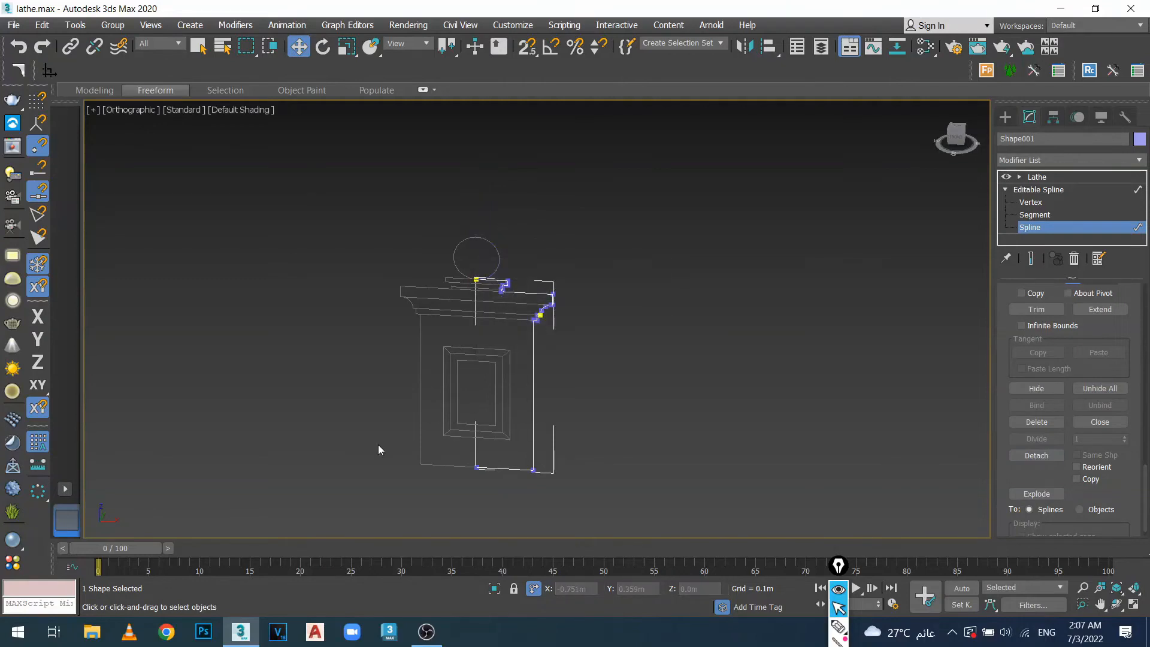
Apply a Lathe modifier to the detached half-circle on top of the pillar.
click(1006, 118)
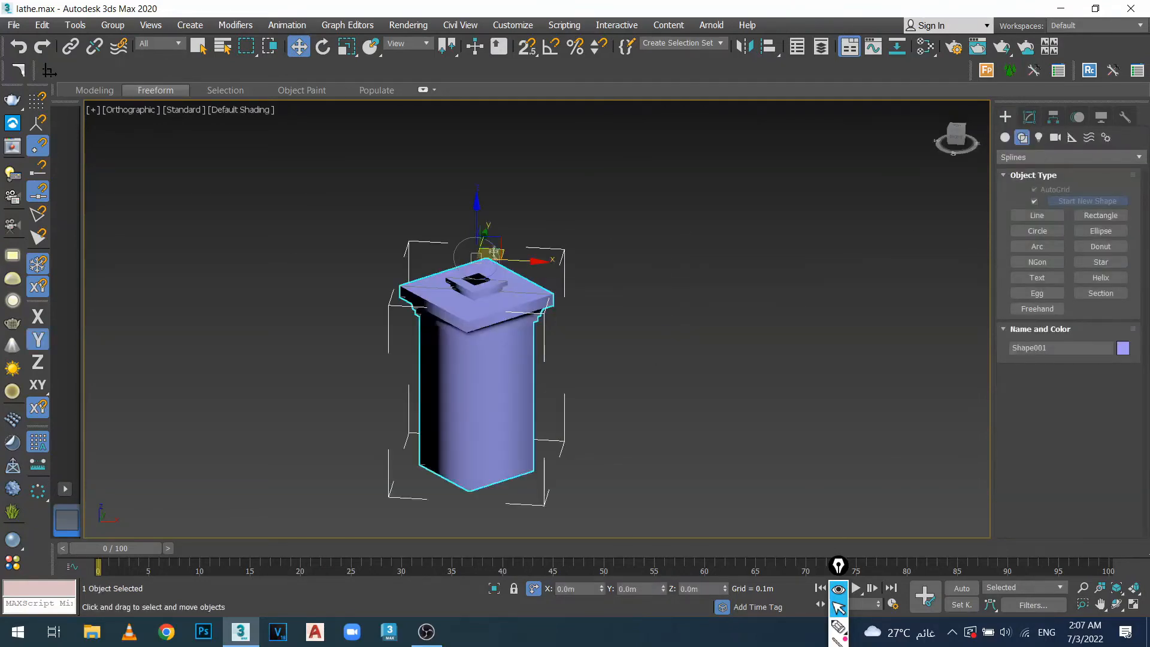
click(497, 253)
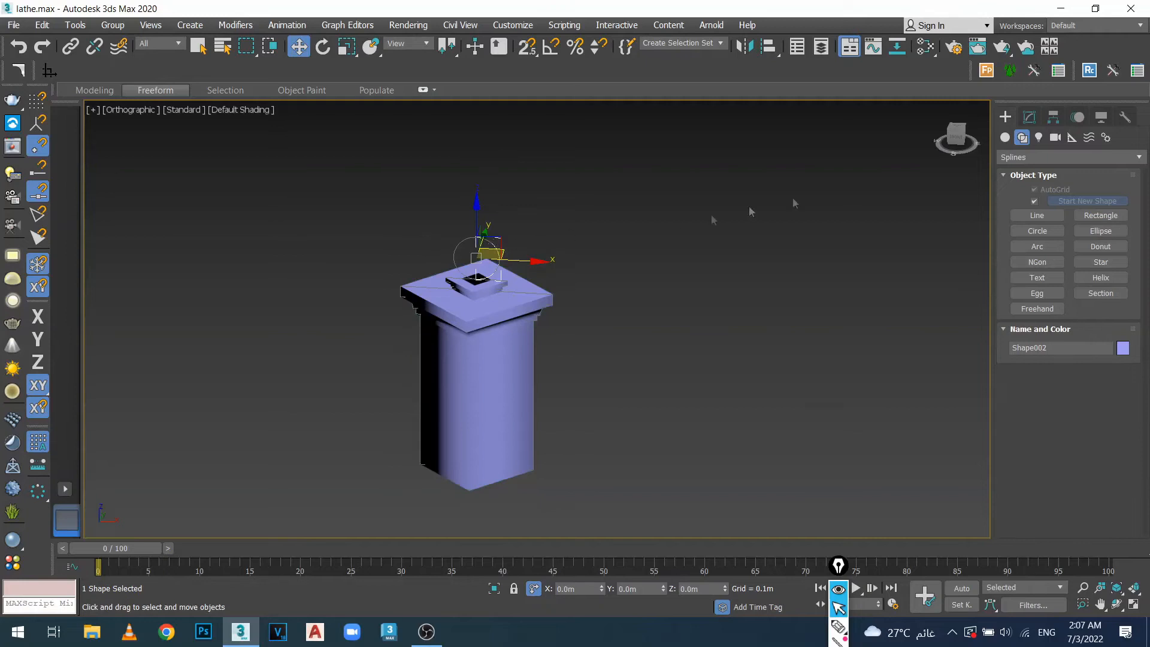
click(1031, 116)
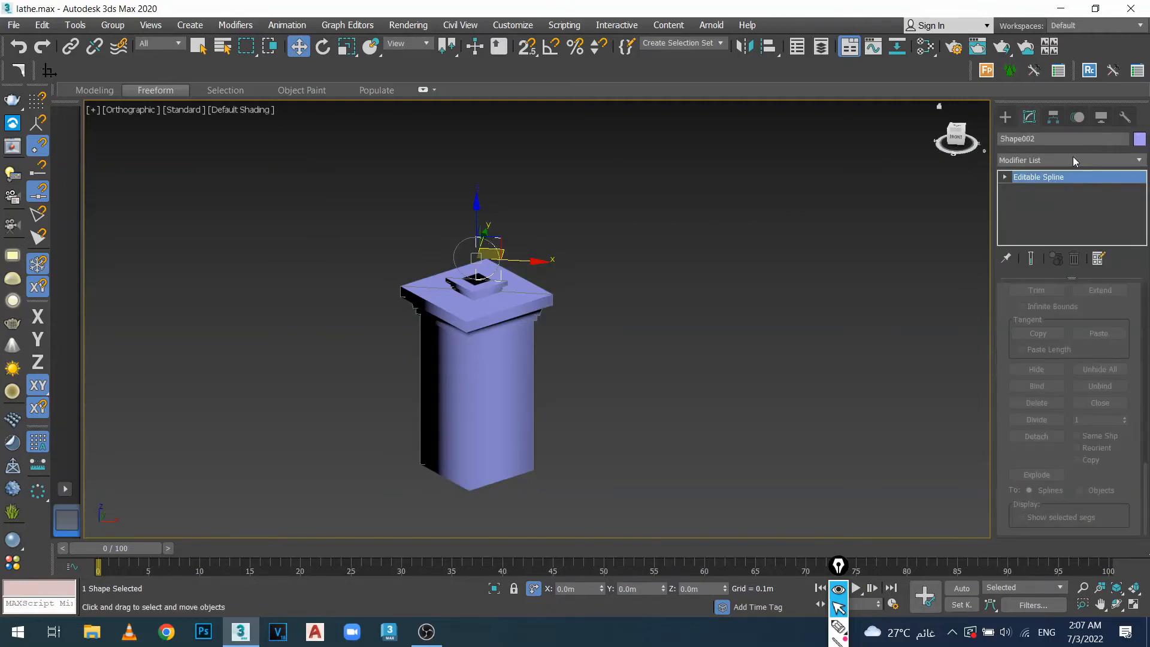
click(1073, 159)
key(l)
key(Return)
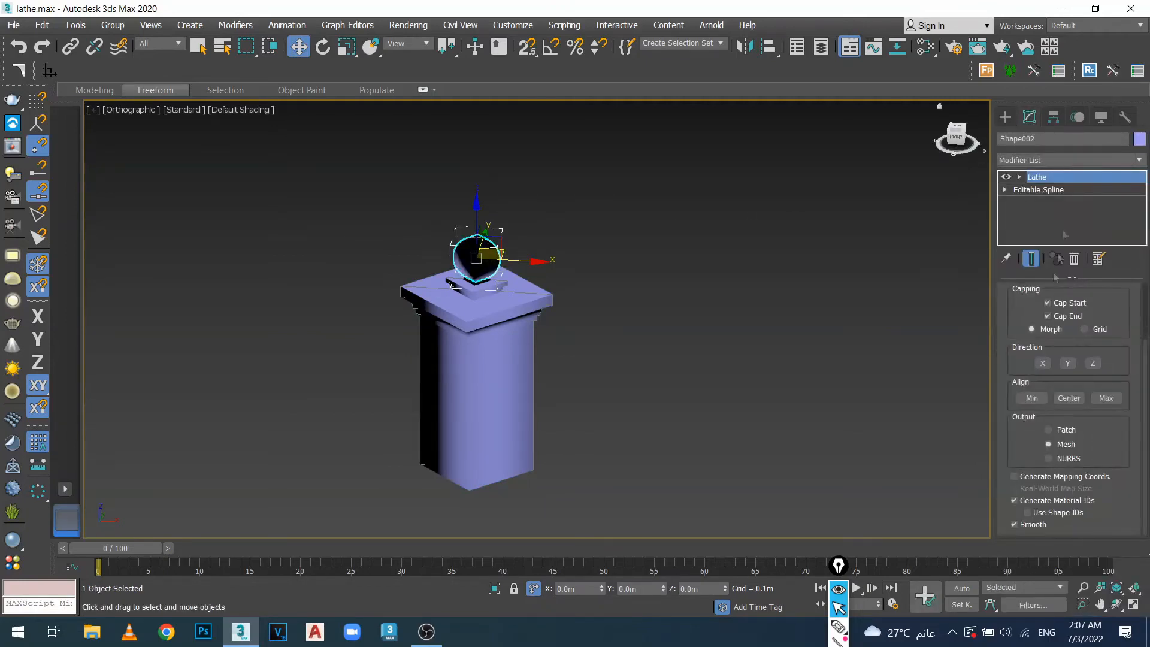
Turn on Flip Normals for the ball's Lathe and show the ball up close in the front view.
scroll(1057, 344, up, 3)
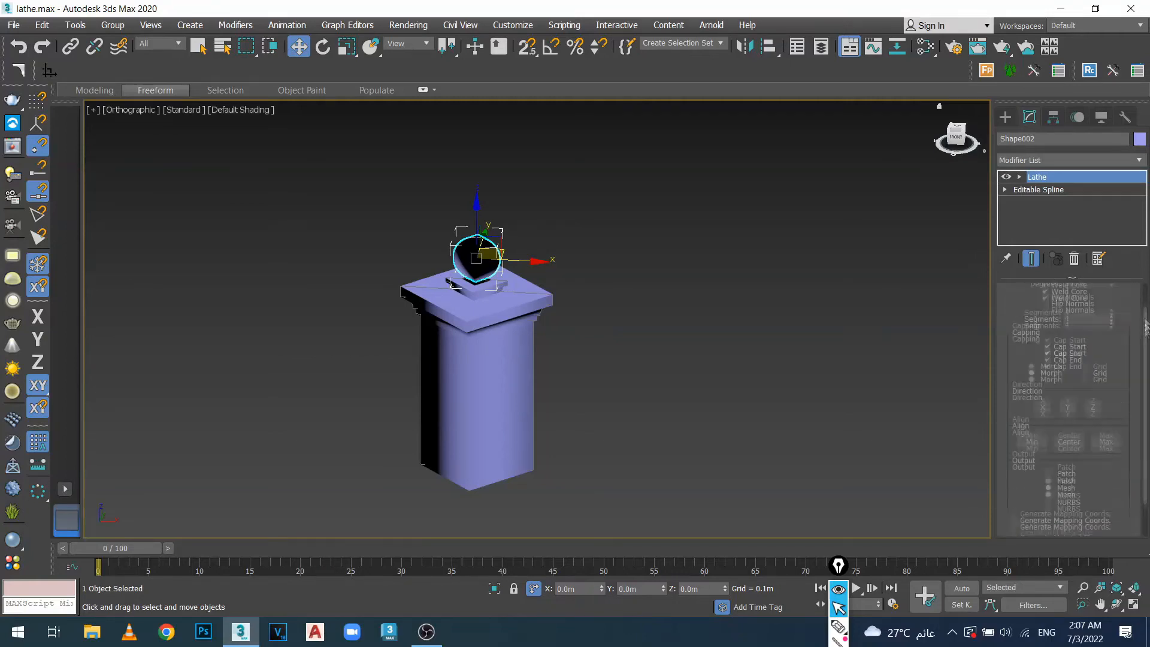
click(1055, 338)
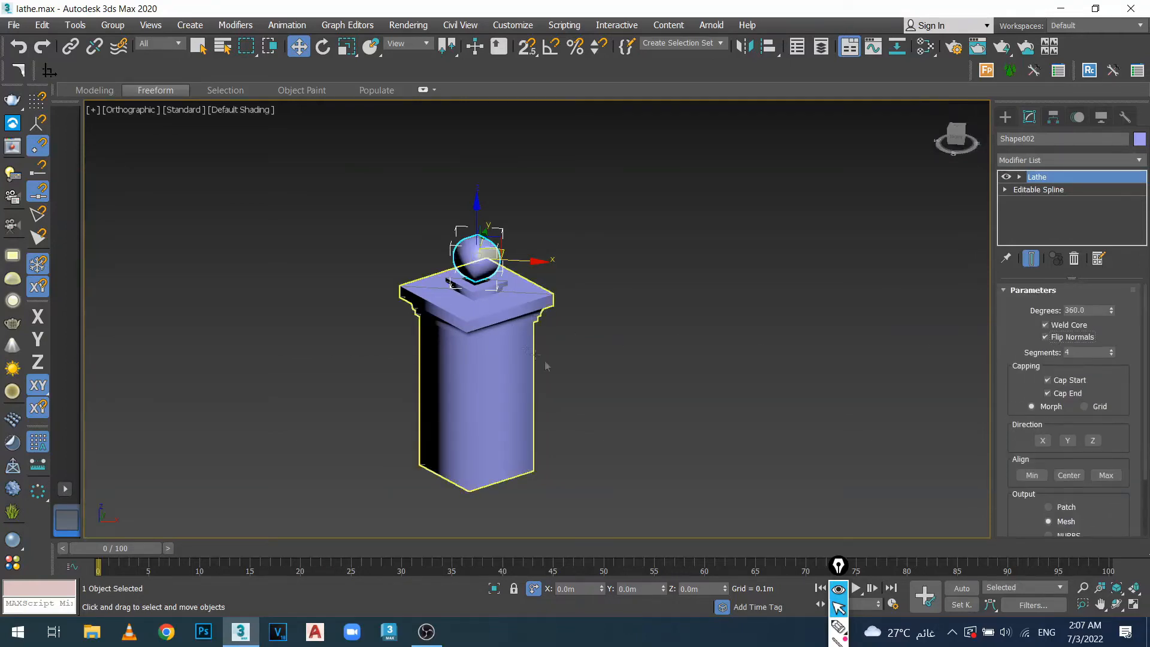
key(f)
key(z)
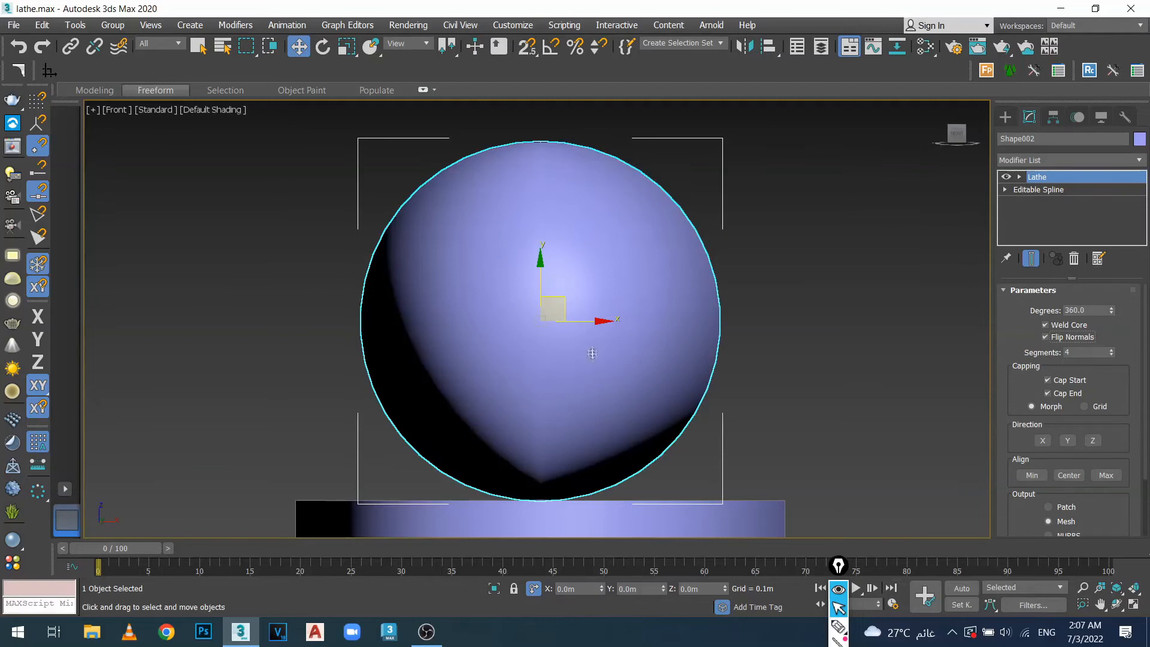
Examine the square pillar and its ball top from several angles and beside the other objects.
scroll(588, 350, down, 4)
scroll(573, 288, up, 2)
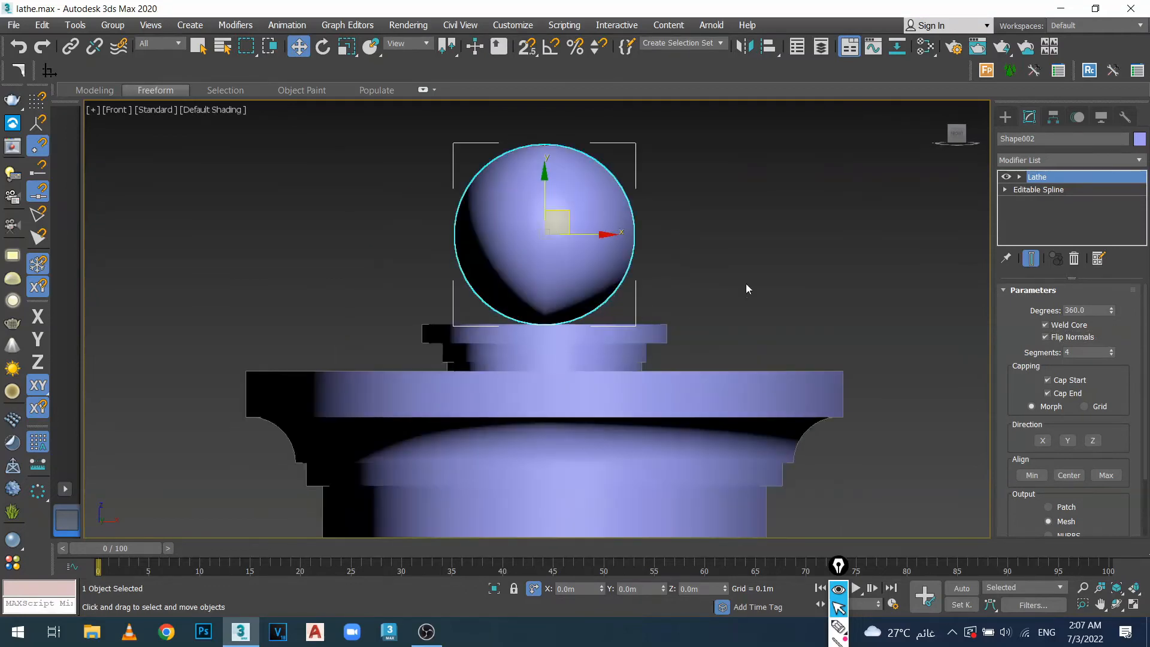
click(746, 284)
scroll(644, 273, down, 2)
scroll(565, 249, down, 2)
middle_drag(629, 342, 542, 322)
scroll(532, 276, down, 3)
middle_drag(532, 275, 568, 398)
scroll(518, 318, up, 2)
scroll(518, 318, up, 3)
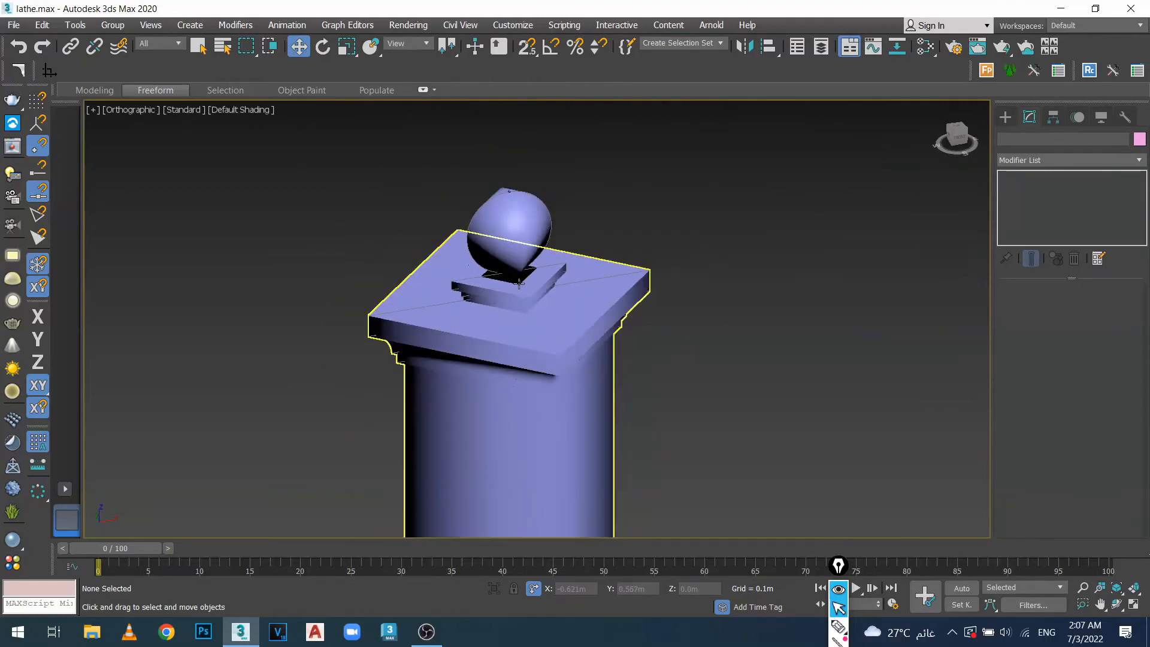
click(554, 347)
key(f)
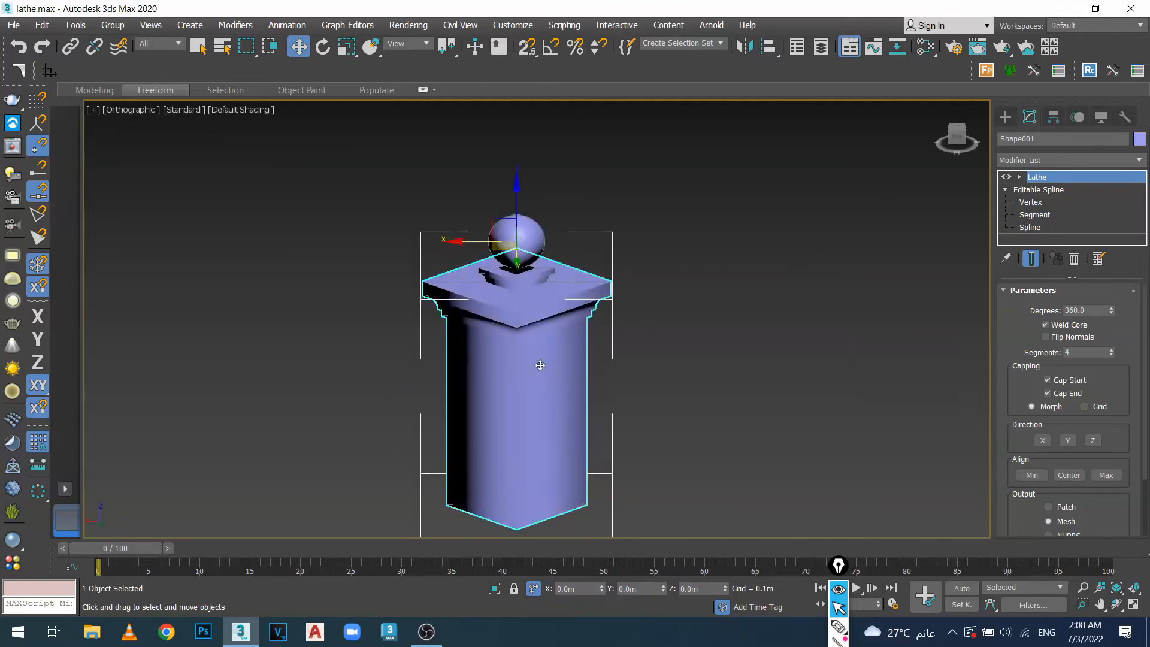
scroll(539, 365, down, 3)
middle_drag(592, 374, 614, 386)
scroll(504, 367, down, 4)
scroll(441, 377, down, 4)
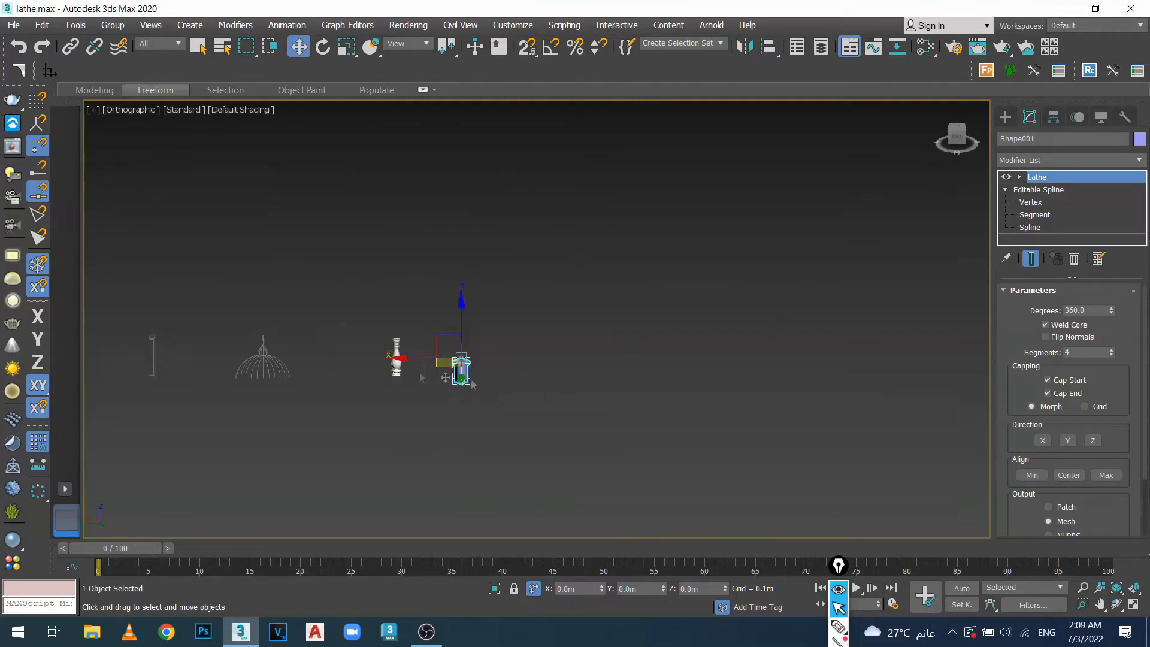
Apply a Lathe modifier to the dome's half-profile spline in the front view.
middle_drag(424, 377, 699, 414)
key(f)
scroll(645, 394, down, 8)
middle_drag(757, 356, 400, 387)
scroll(548, 352, up, 4)
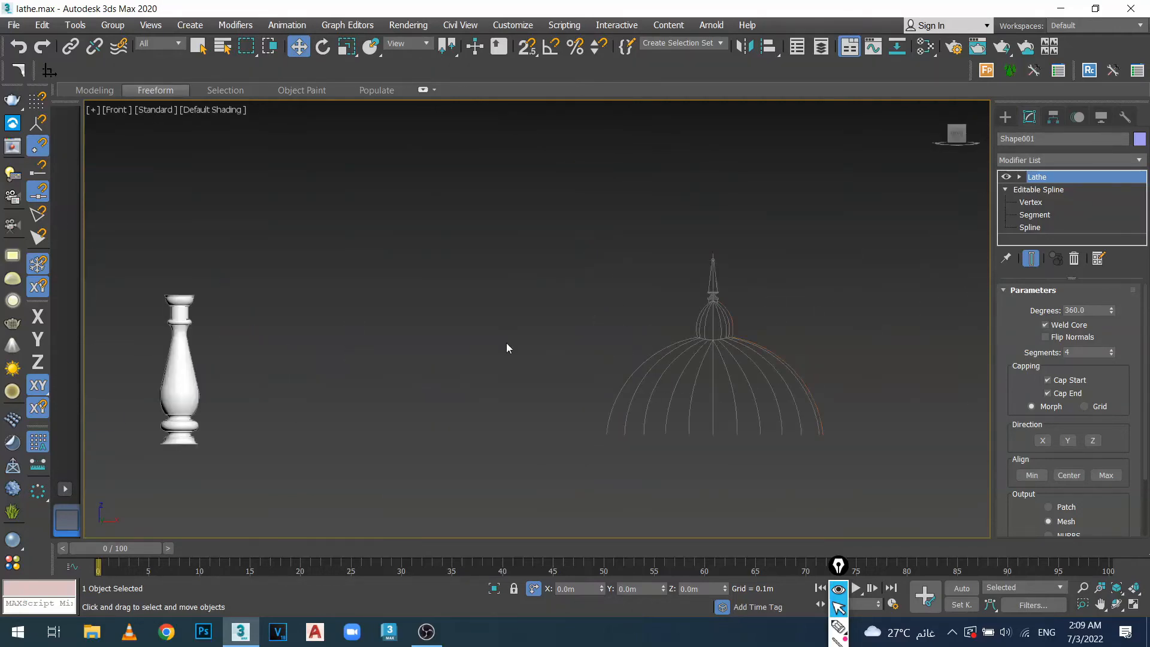
scroll(506, 347, down, 4)
scroll(535, 359, up, 7)
click(609, 230)
scroll(609, 313, down, 4)
scroll(590, 259, up, 4)
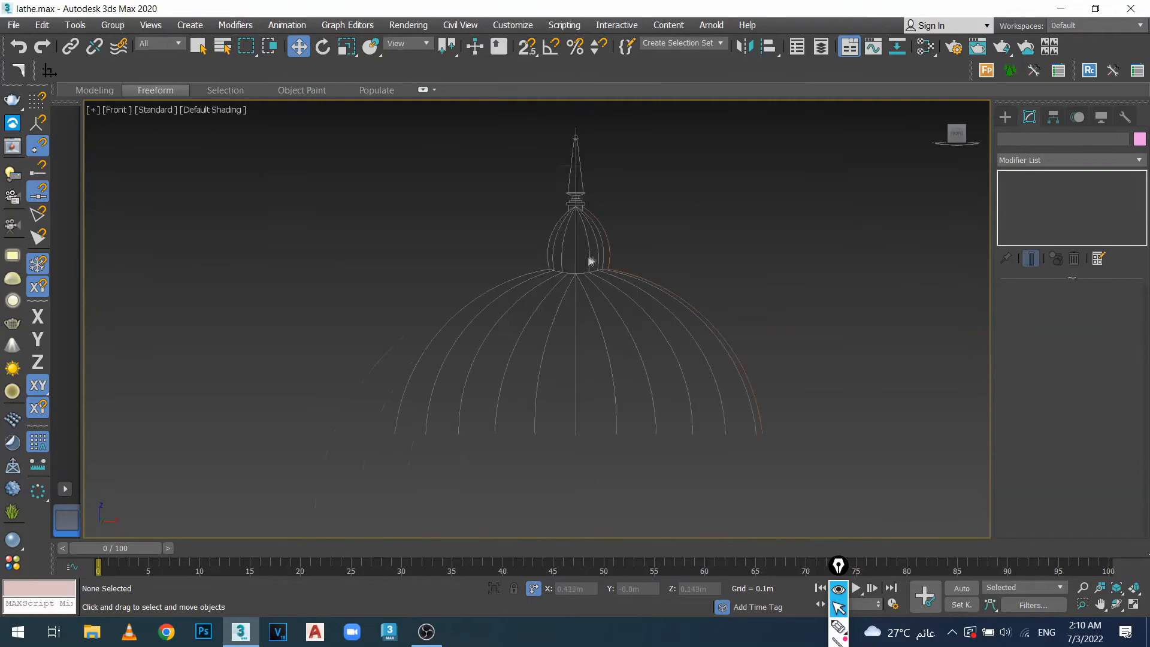
click(570, 193)
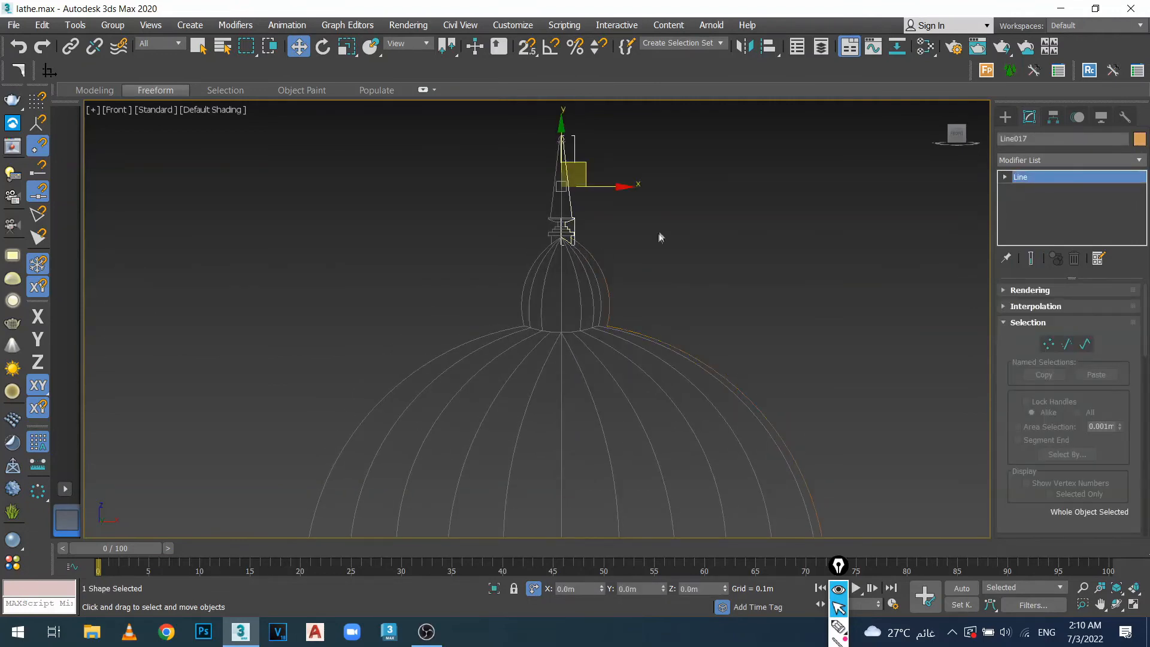
click(577, 229)
click(601, 265)
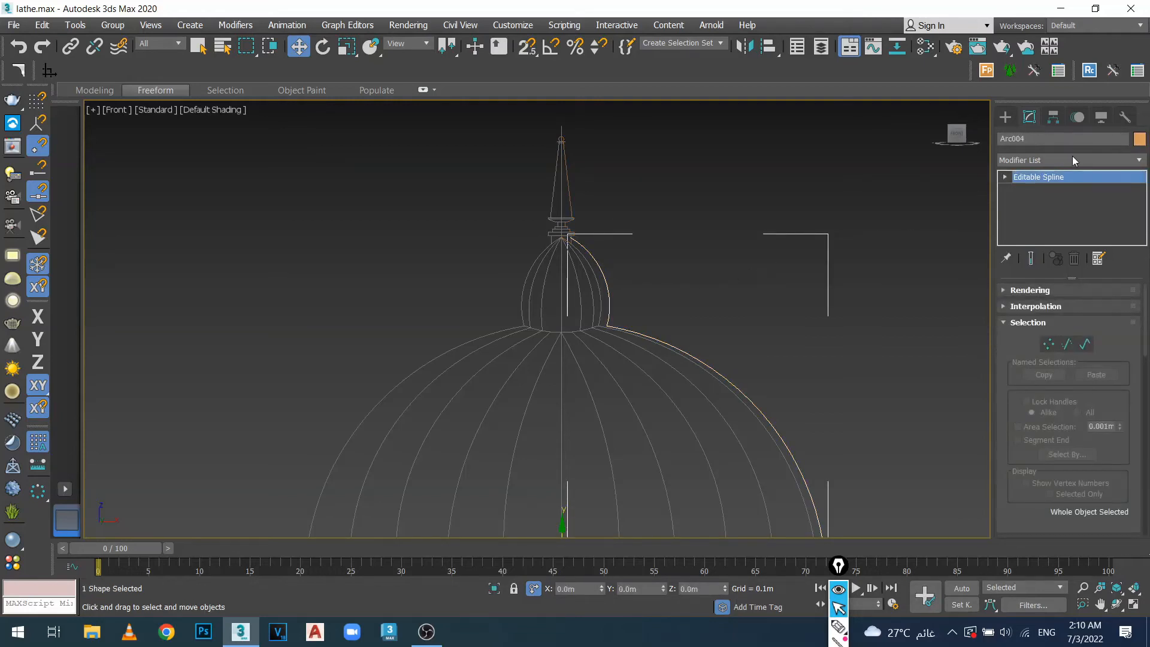
click(1072, 161)
key(l)
key(Return)
Set the dome Lathe's segments to 20 to round its cross-section.
scroll(875, 391, down, 3)
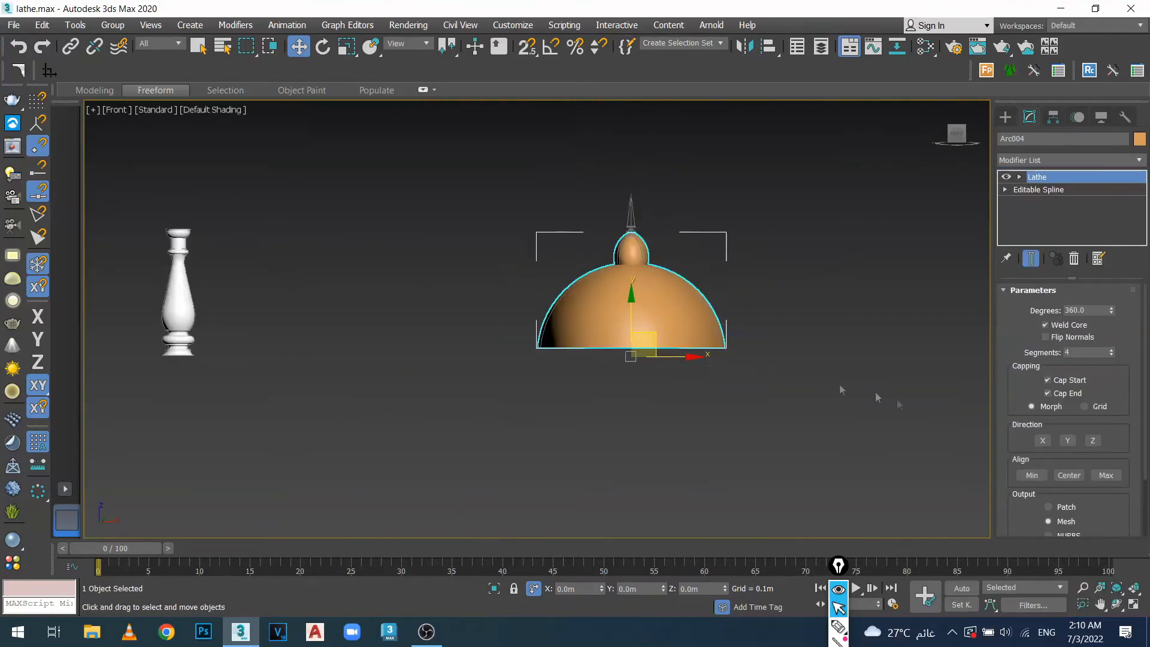
middle_drag(668, 289, 594, 393)
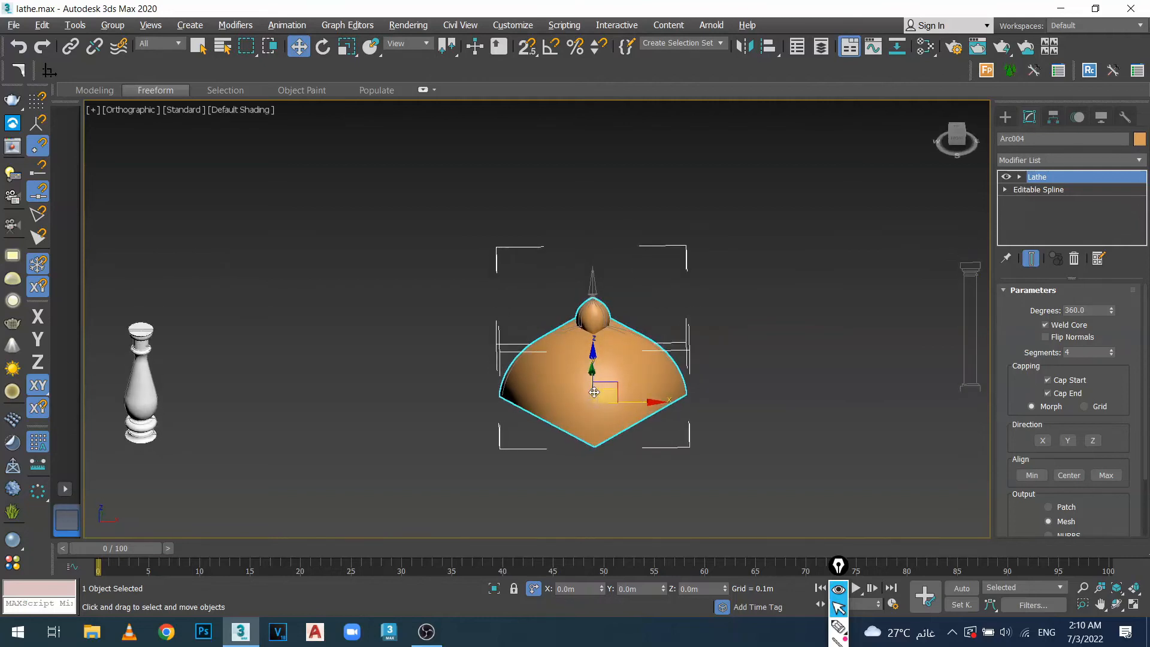
click(1103, 353)
text(20)
key(Return)
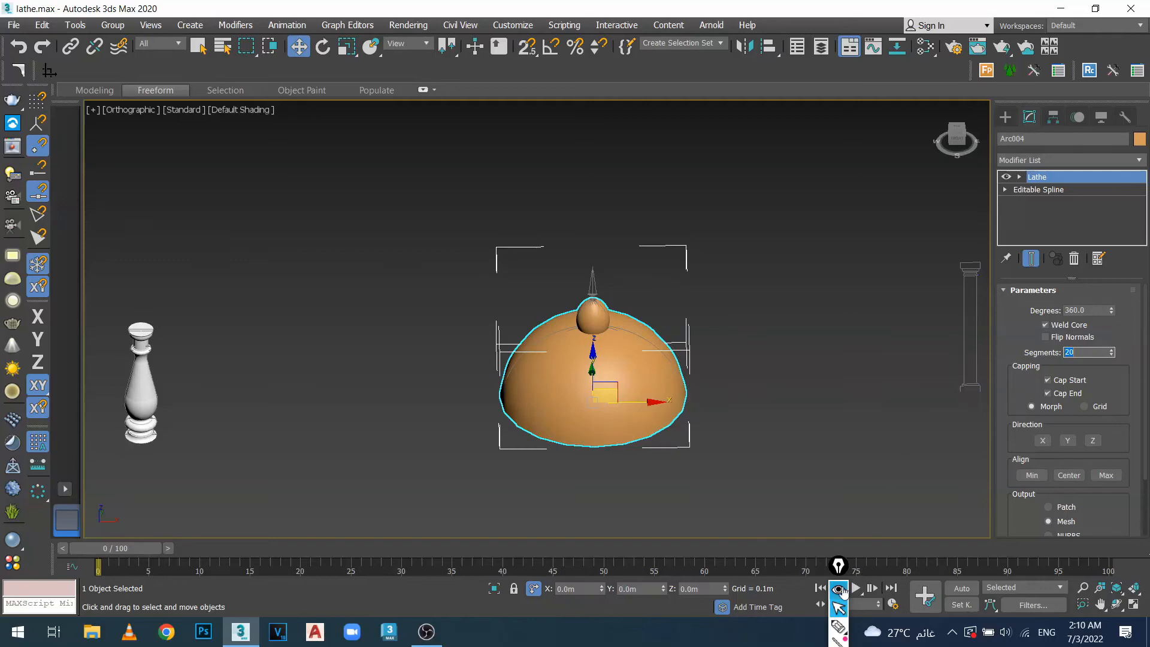
alt+middle_drag(648, 372, 612, 338)
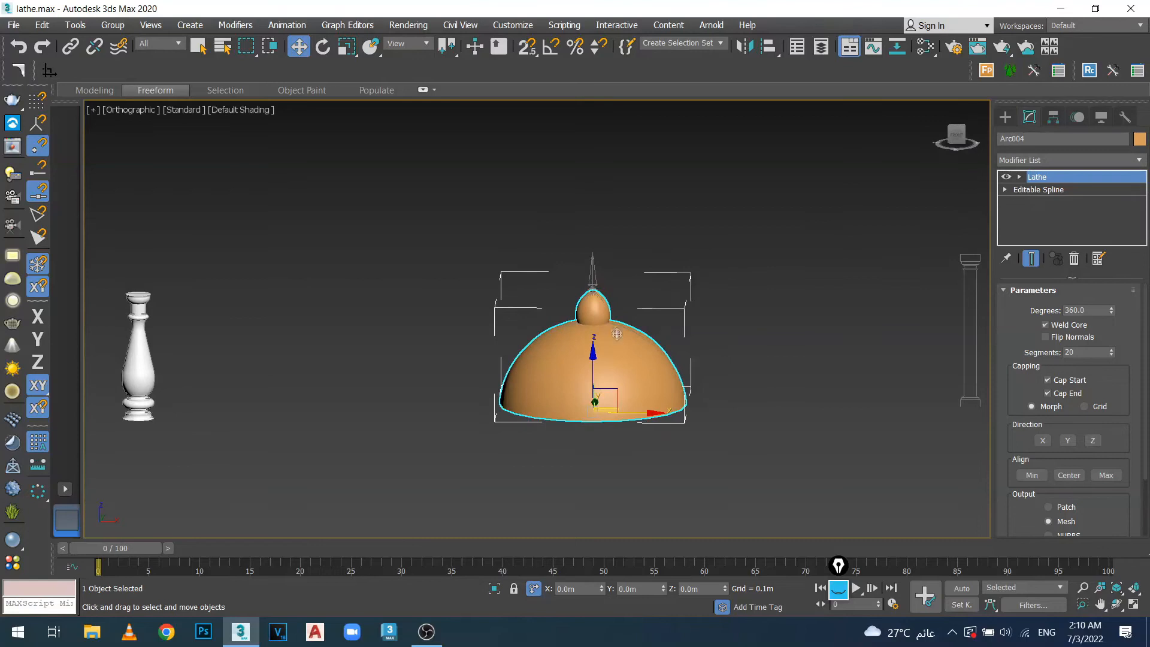
Apply a Lathe modifier to the spire profile above the dome and turn on its Flip Normals option.
scroll(601, 274, up, 6)
click(602, 274)
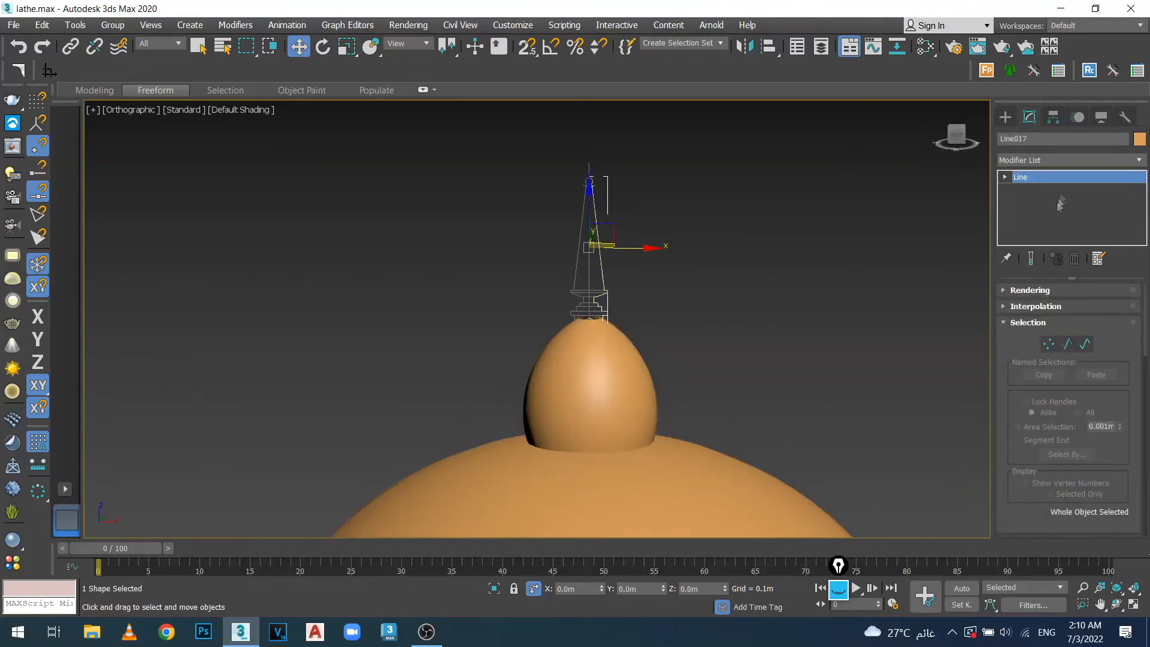
click(1071, 156)
key(l)
key(Return)
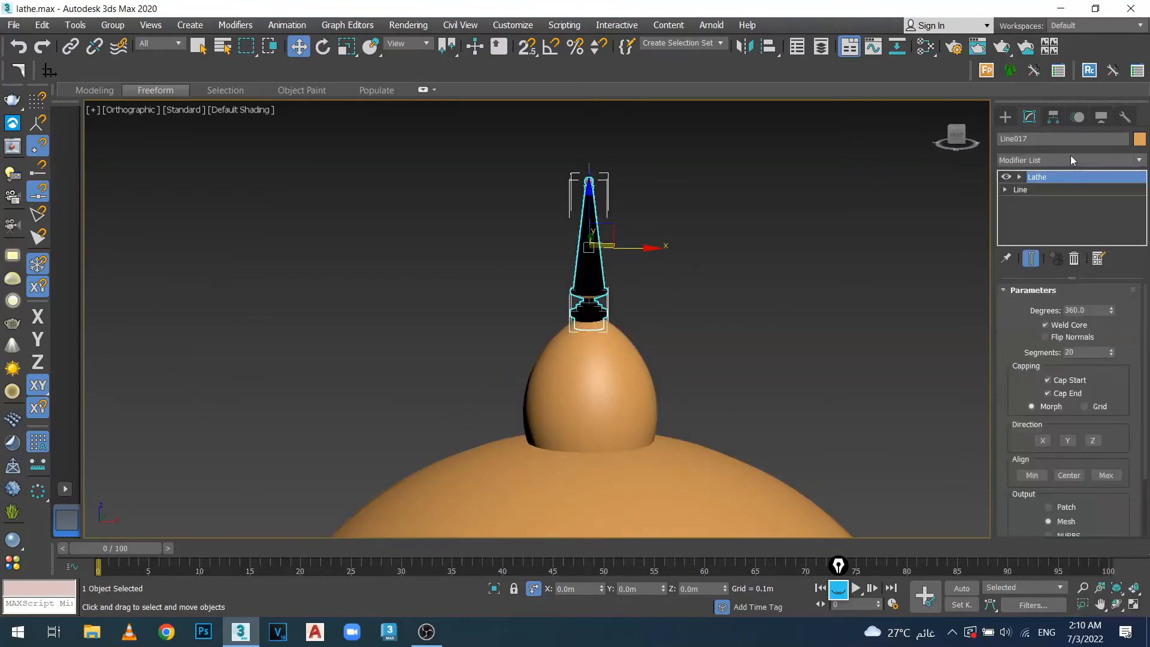
scroll(598, 277, up, 2)
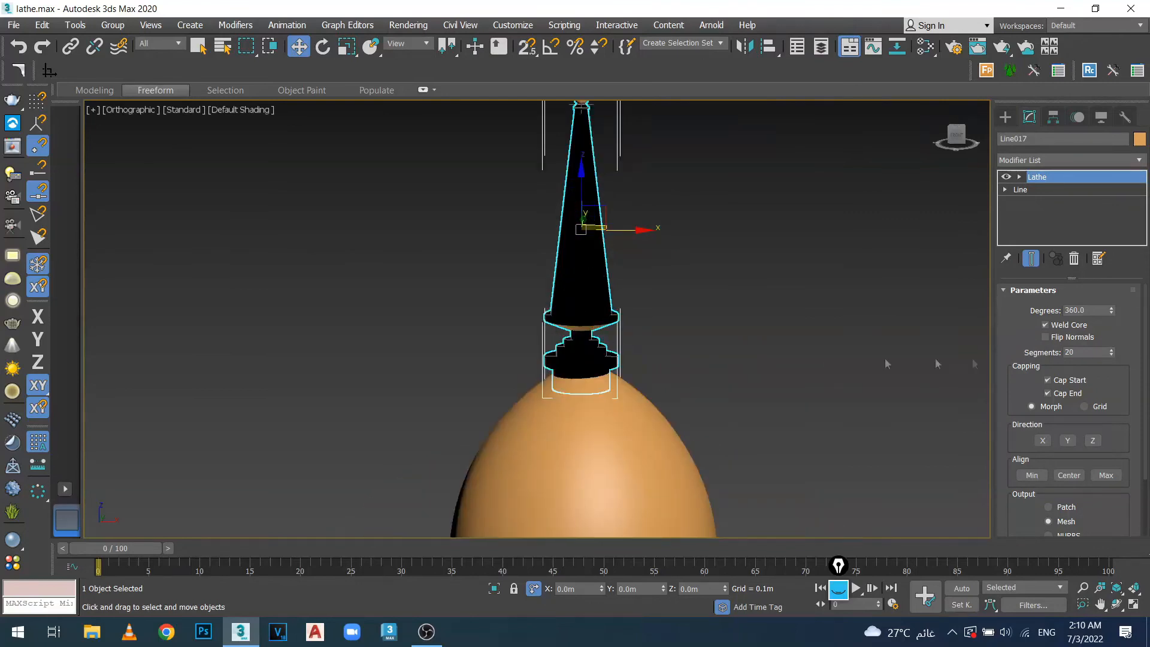
click(1046, 337)
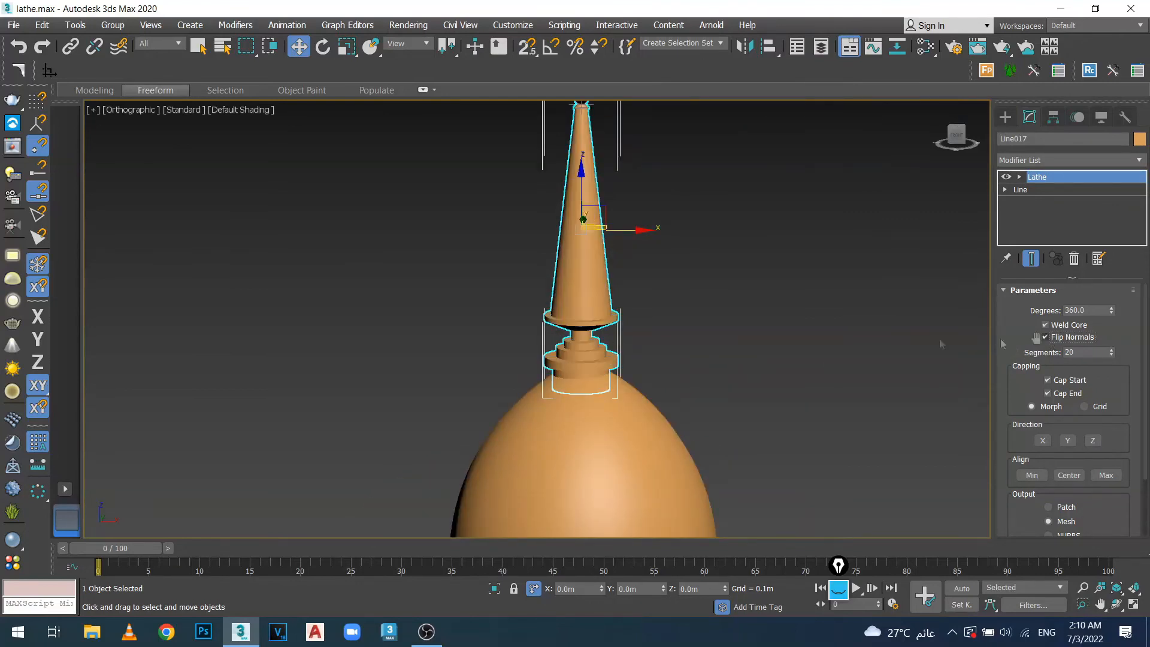
Turn on the edged faces display and examine the mesh of the dome and spire.
scroll(623, 276, down, 3)
middle_drag(623, 277, 644, 307)
key(f)
middle_drag(625, 348, 541, 397)
scroll(588, 226, down, 3)
scroll(536, 340, up, 2)
click(699, 266)
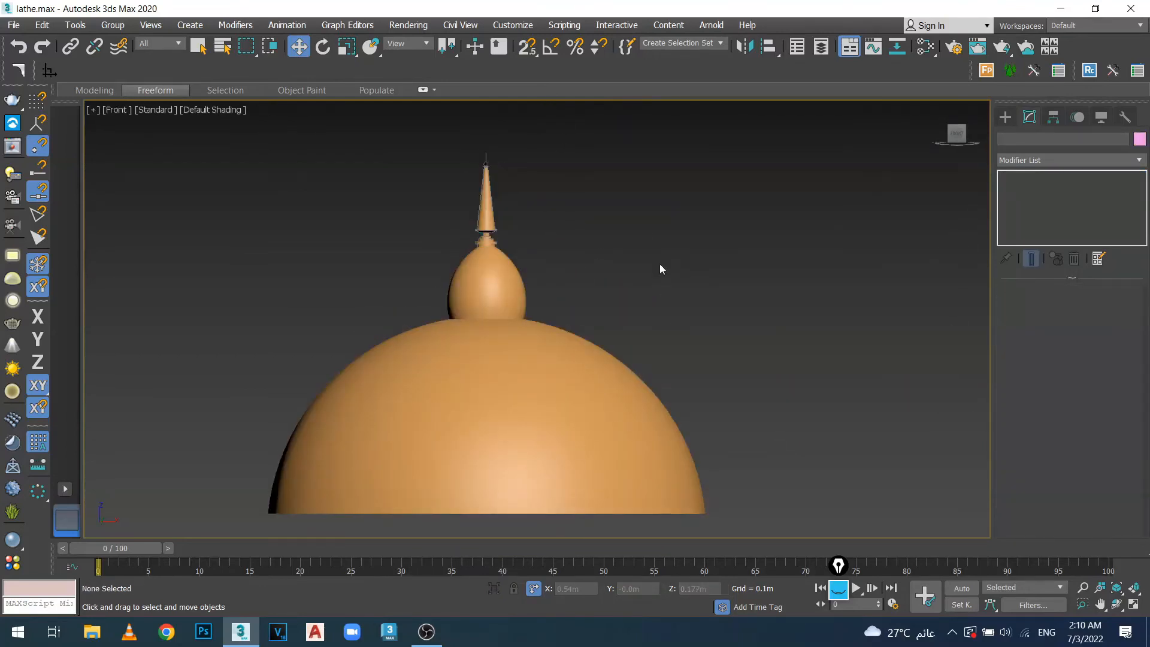
key(F4)
scroll(649, 275, down, 3)
scroll(629, 335, up, 2)
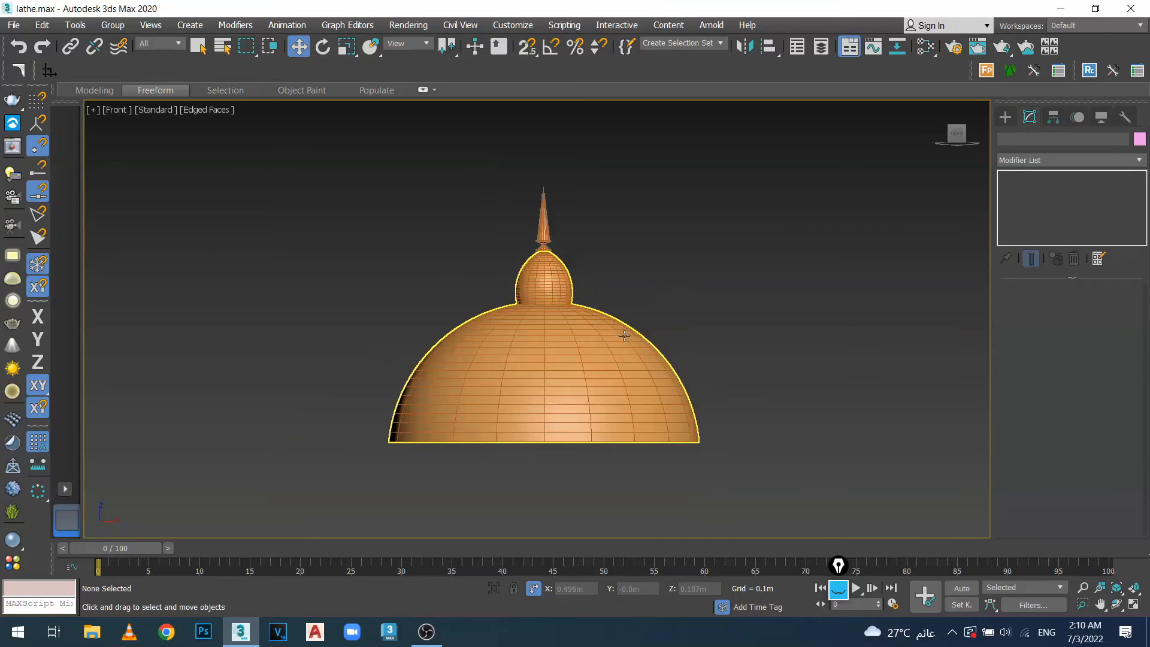
alt+middle_drag(624, 336, 619, 358)
middle_drag(662, 283, 649, 306)
scroll(616, 303, up, 2)
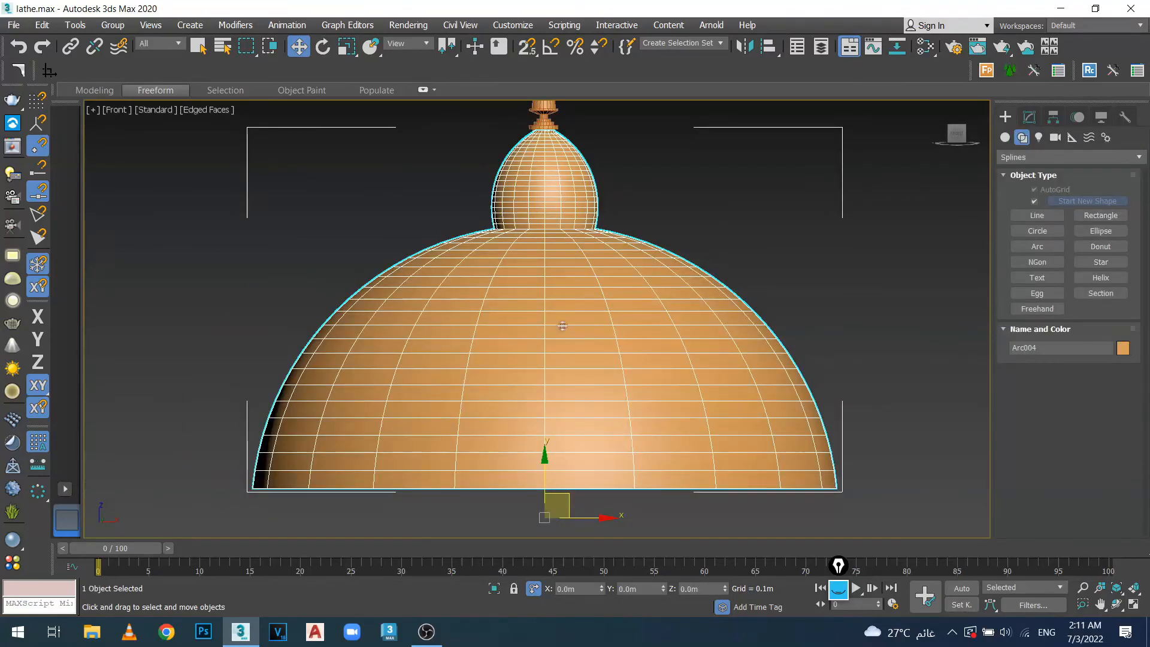
alt+middle_drag(588, 324, 599, 343)
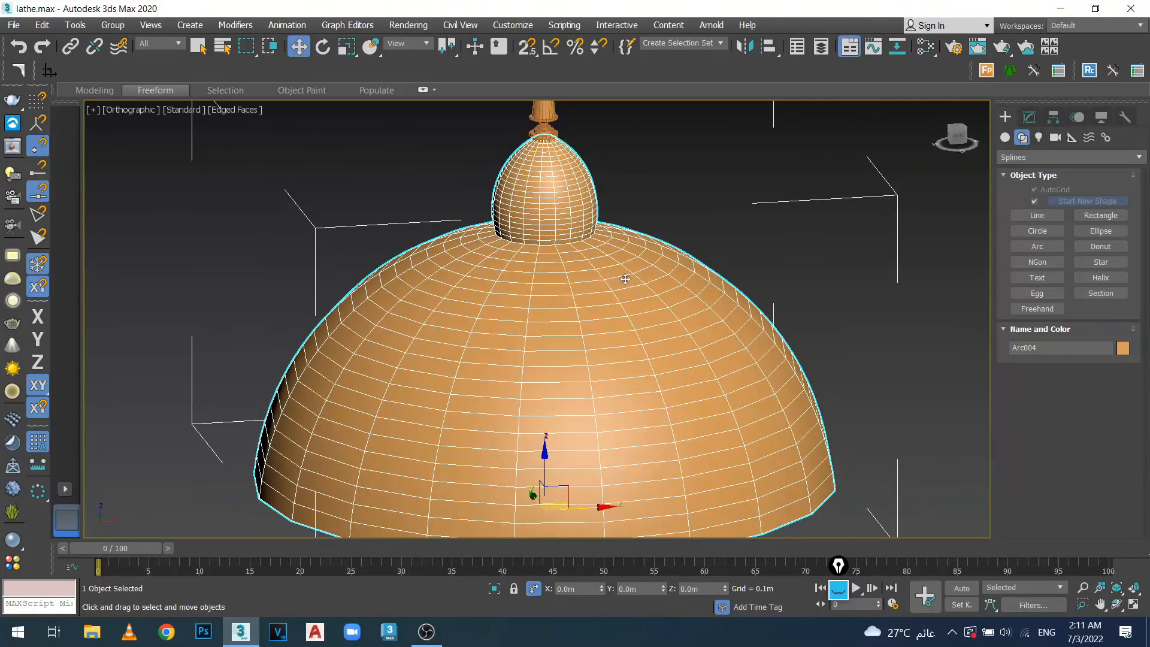
Set the dome Lathe's degrees to 180 and inspect the partial revolution.
click(1034, 121)
scroll(650, 272, down, 2)
middle_drag(632, 286, 564, 281)
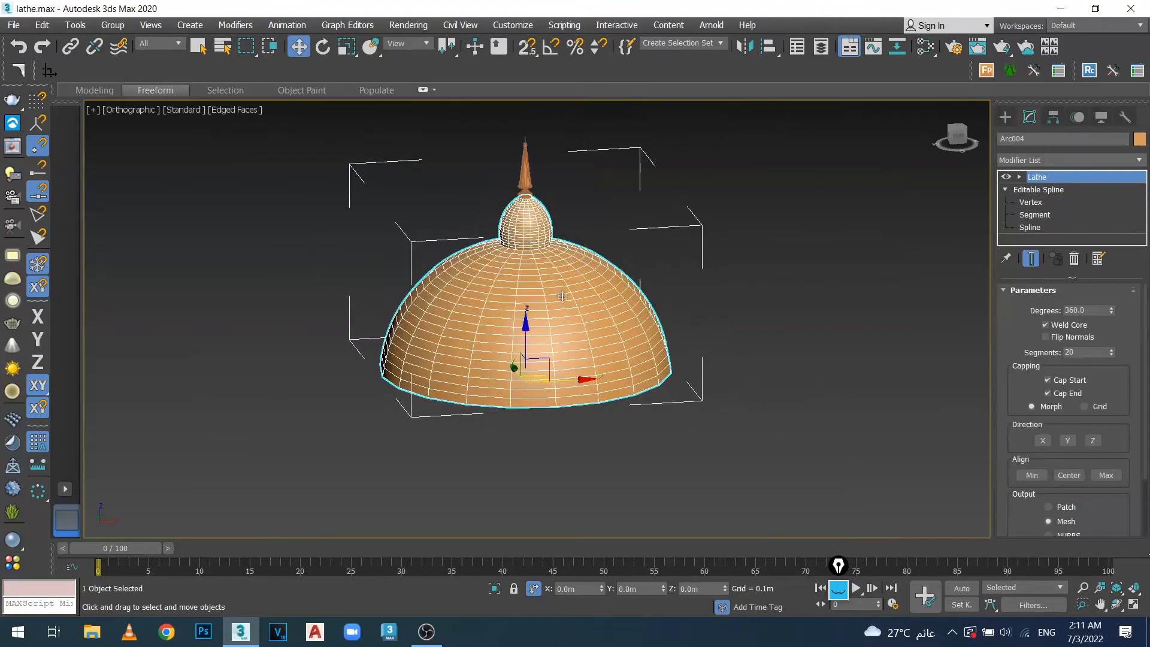
scroll(563, 281, up, 1)
text(180)
key(Return)
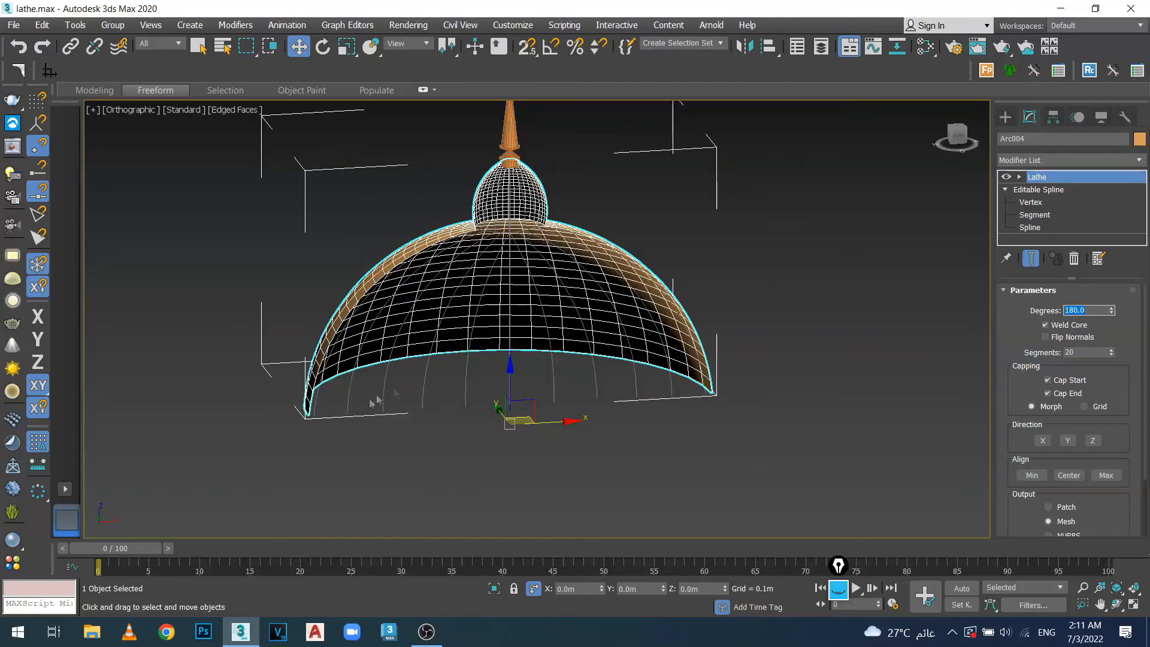
scroll(376, 401, up, 2)
alt+middle_drag(624, 314, 568, 289)
scroll(470, 292, down, 2)
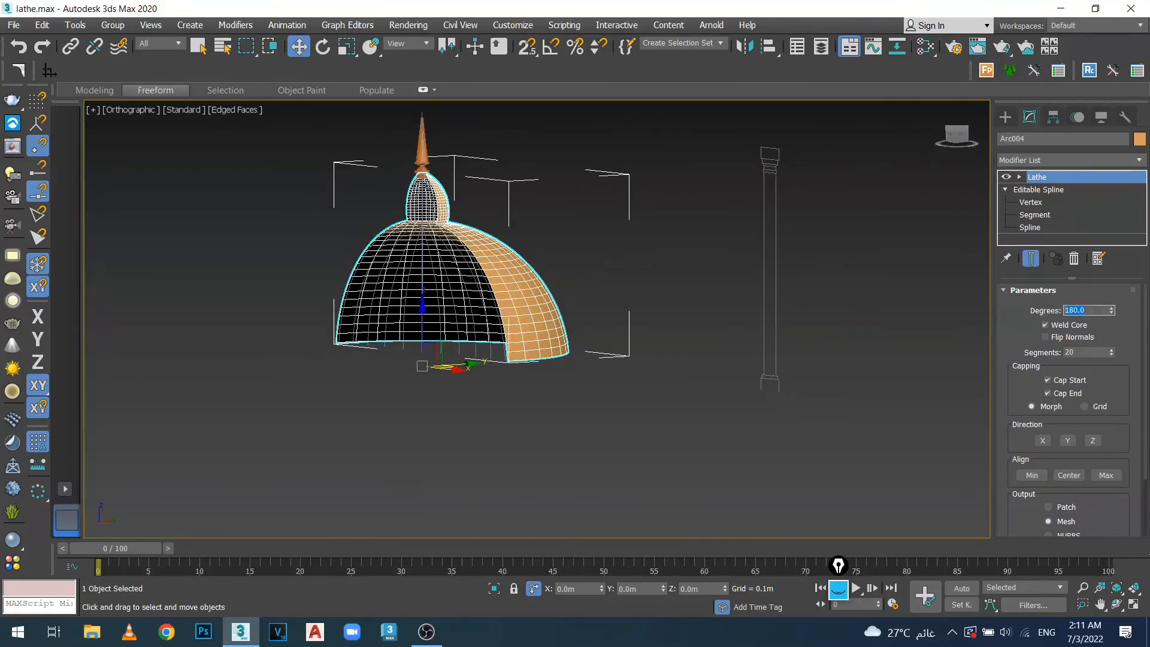
Set the dome Lathe's degrees to 90 and inspect the quarter revolution.
text(90)
key(Return)
alt+middle_drag(573, 347, 479, 384)
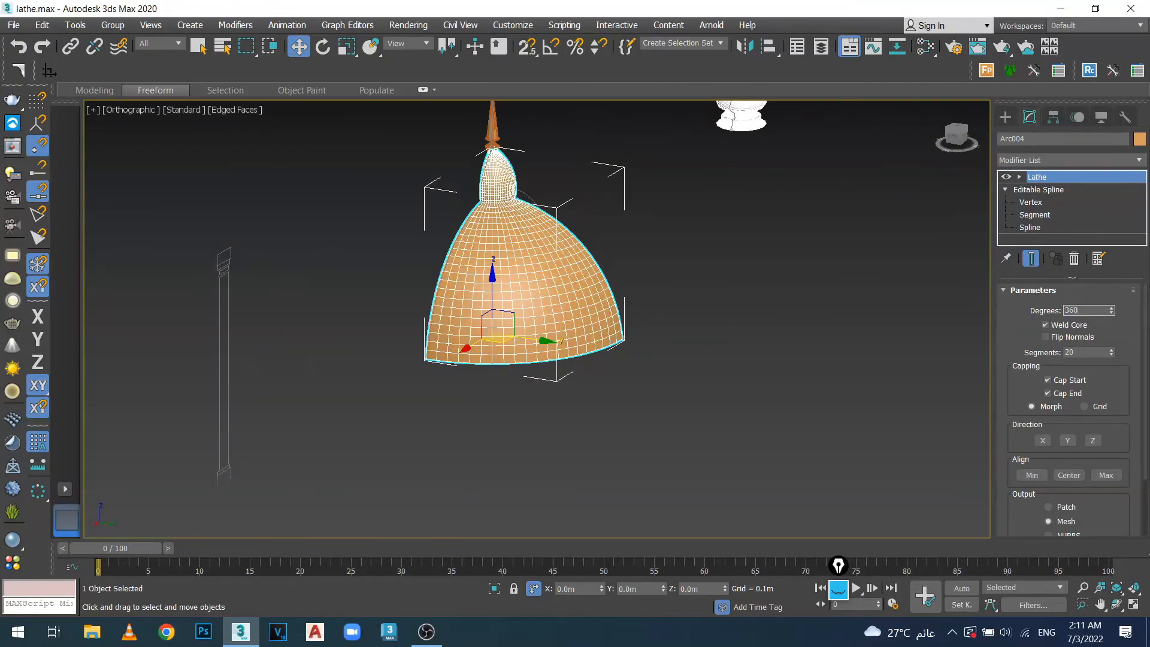
Restore the dome Lathe's degrees to 360 and show it in the front view.
key(Return)
key(f)
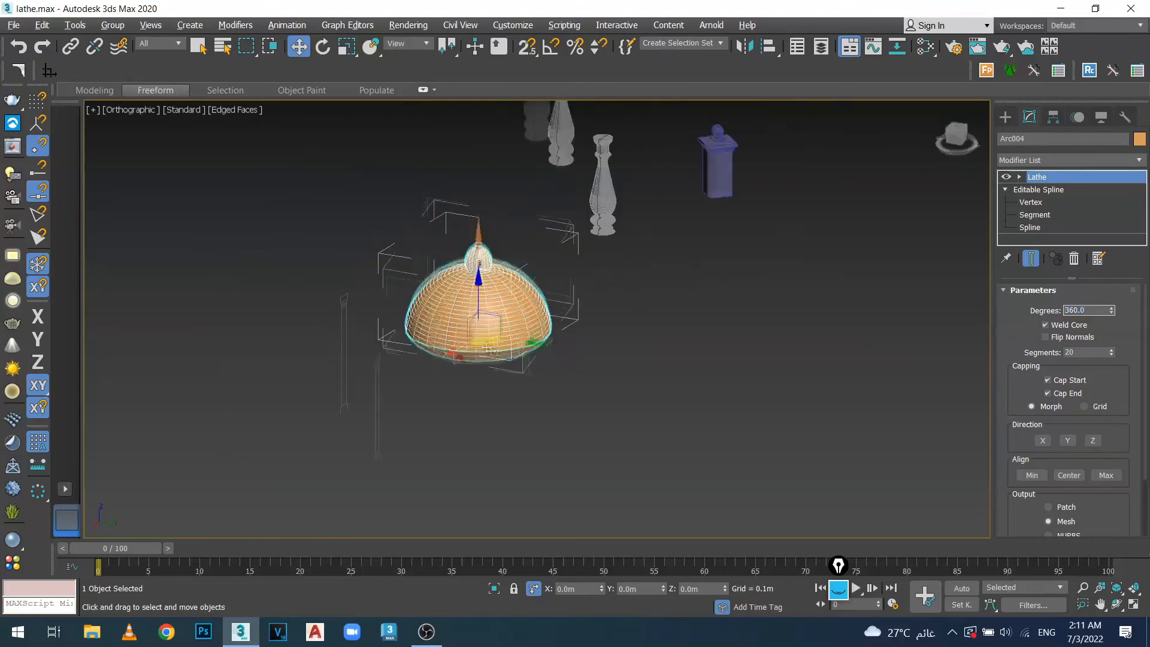
key(z)
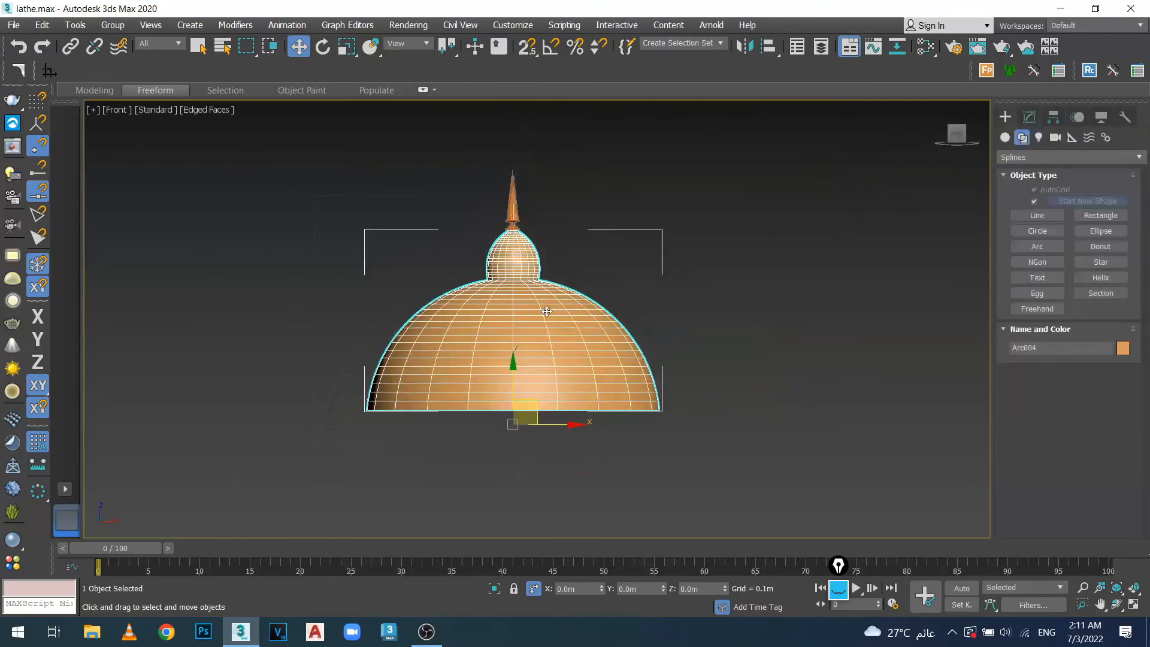
Apply a Lathe modifier to the tall column's half-profile line beside the dome.
scroll(594, 306, up, 1)
middle_drag(518, 307, 601, 223)
click(561, 233)
scroll(565, 236, down, 1)
middle_drag(609, 289, 642, 298)
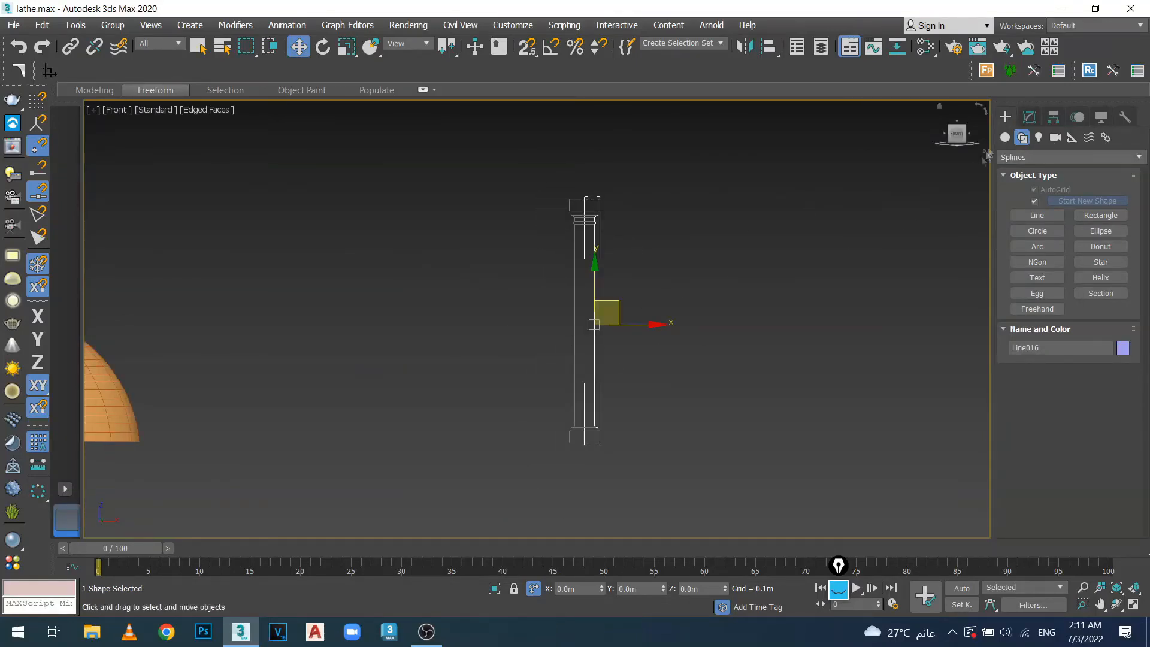
click(1029, 117)
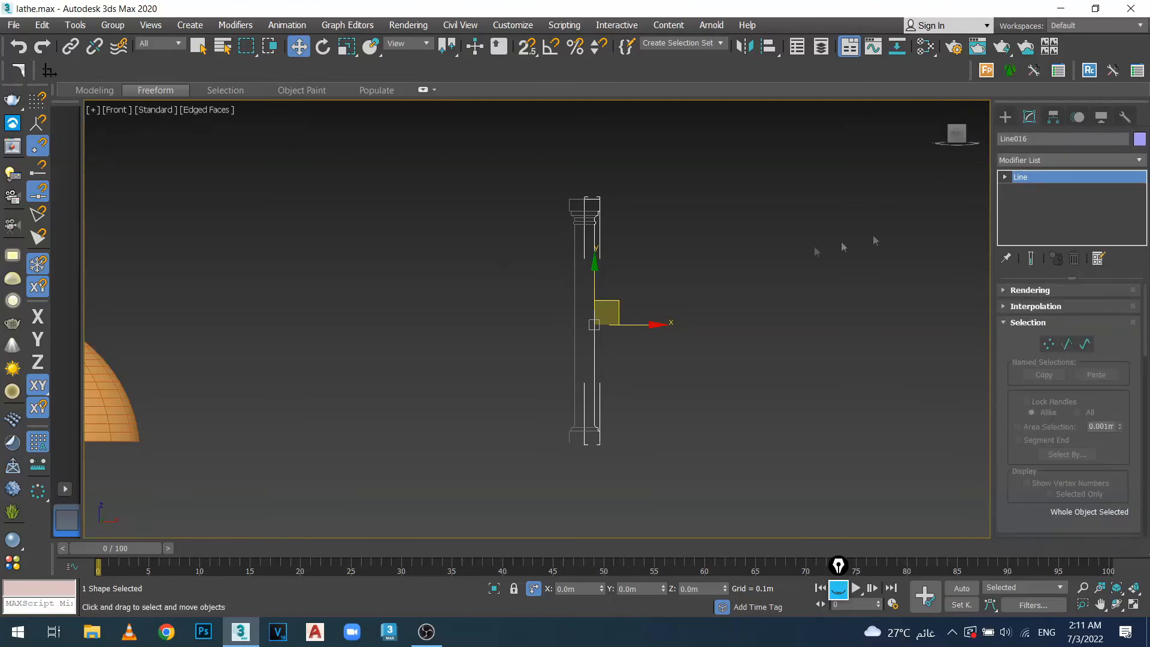
click(1063, 159)
key(l)
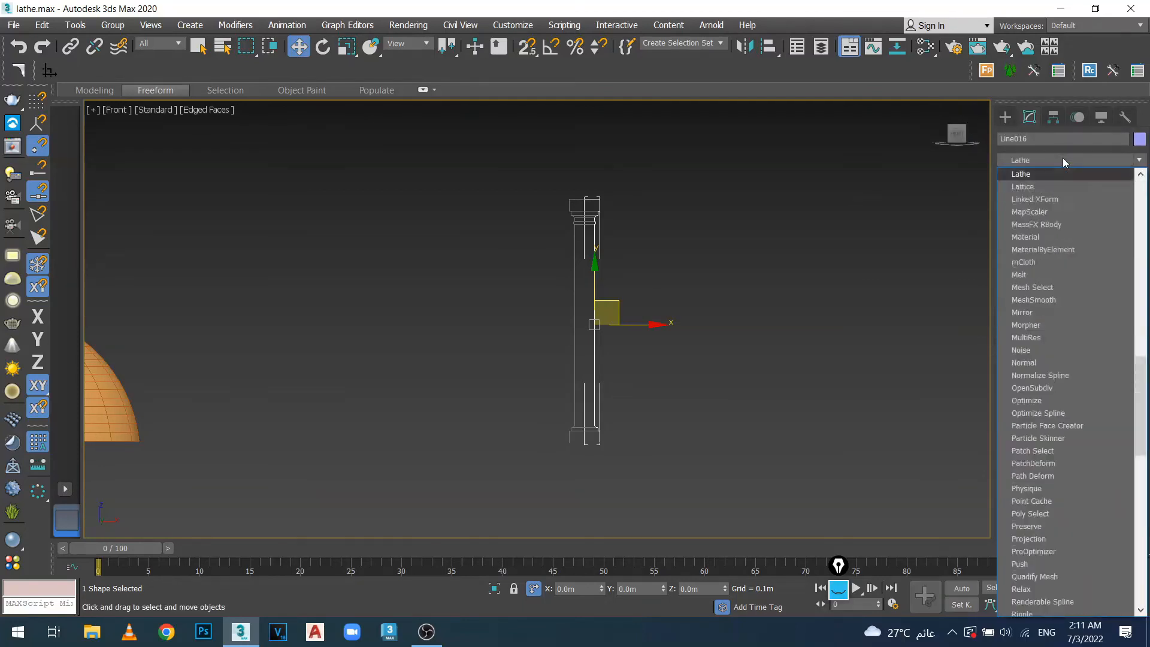
key(Return)
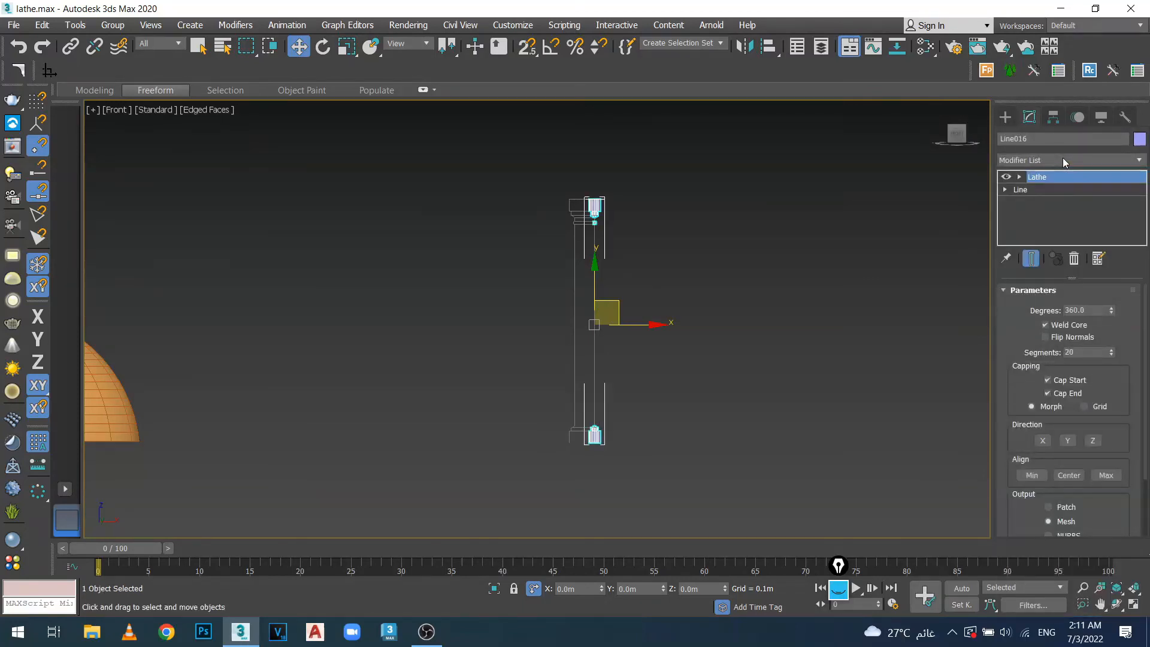
Align the column's Lathe axis to Min and turn on Flip Normals.
scroll(588, 202, up, 2)
middle_drag(687, 331, 681, 298)
click(1032, 475)
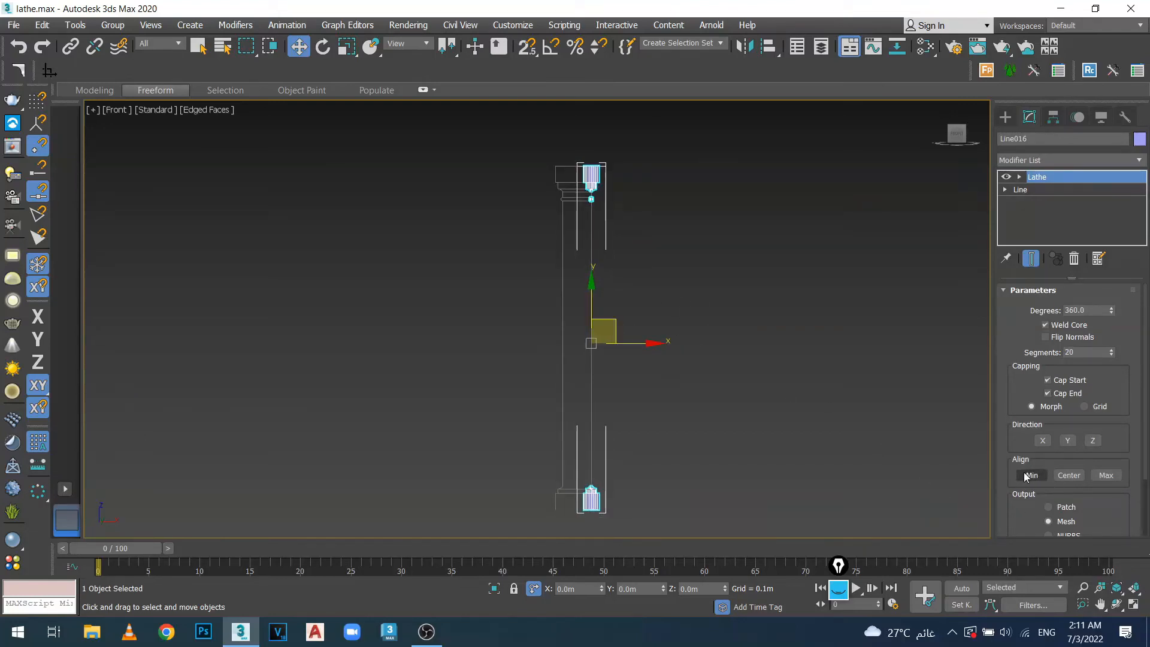
click(1031, 475)
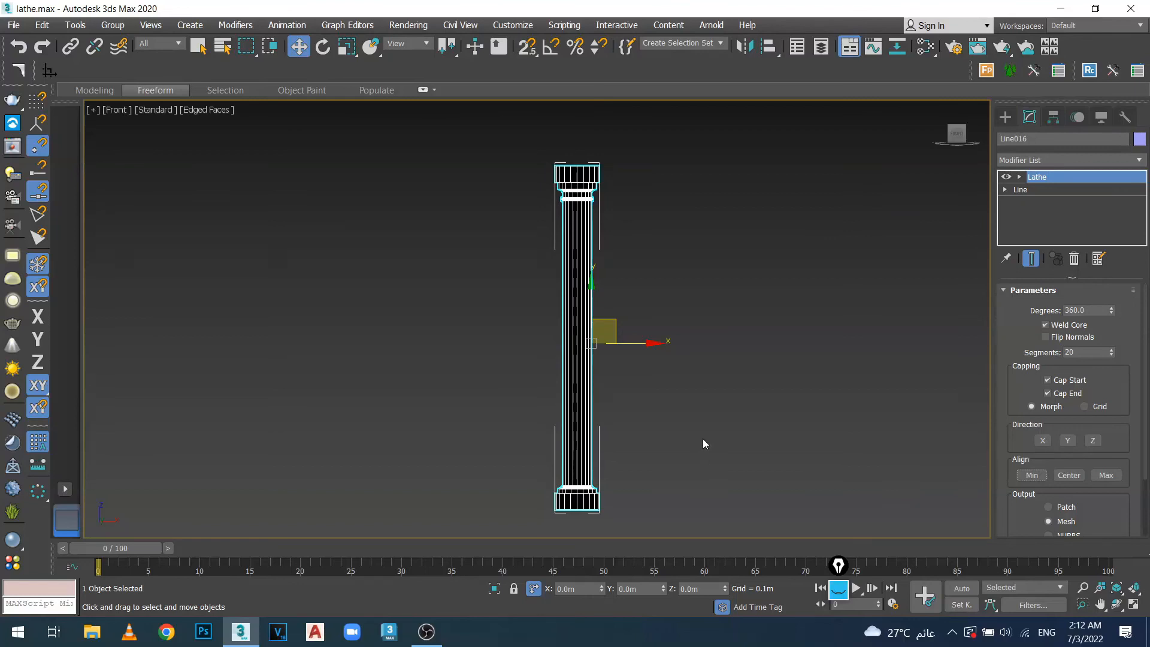
click(1046, 338)
Turn off Weld Core for the column's Lathe and inspect the center of its top cap.
alt+middle_drag(624, 441, 650, 479)
scroll(575, 229, up, 6)
middle_drag(594, 228, 545, 415)
scroll(579, 301, up, 5)
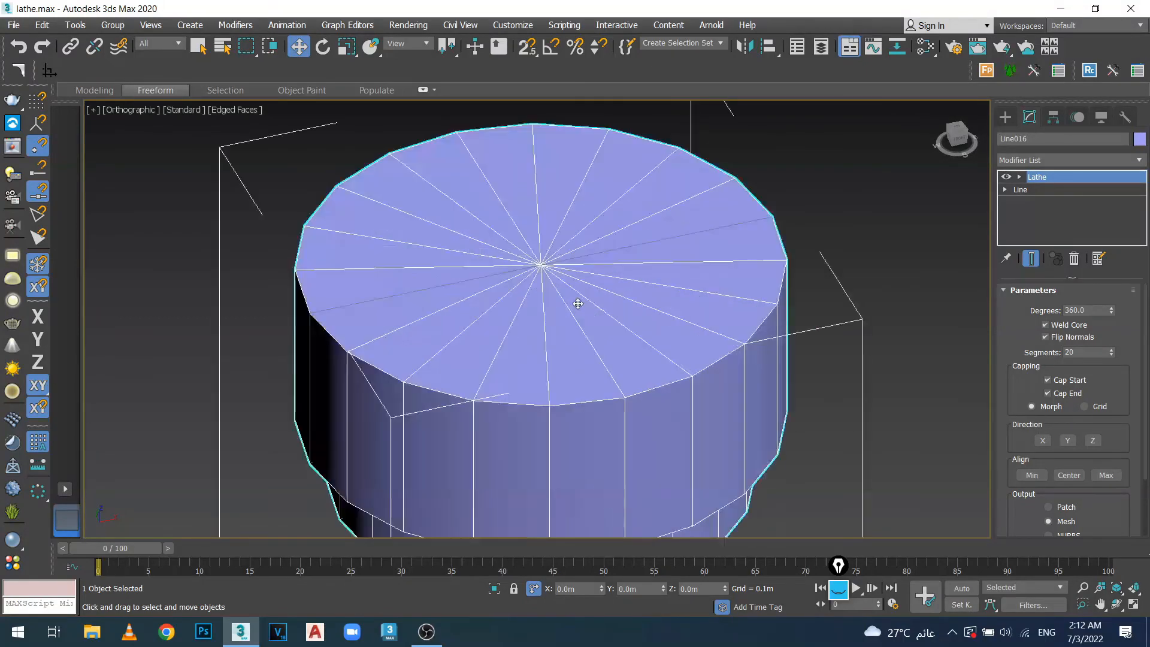
alt+middle_drag(576, 303, 542, 354)
scroll(566, 336, down, 5)
middle_drag(586, 406, 607, 243)
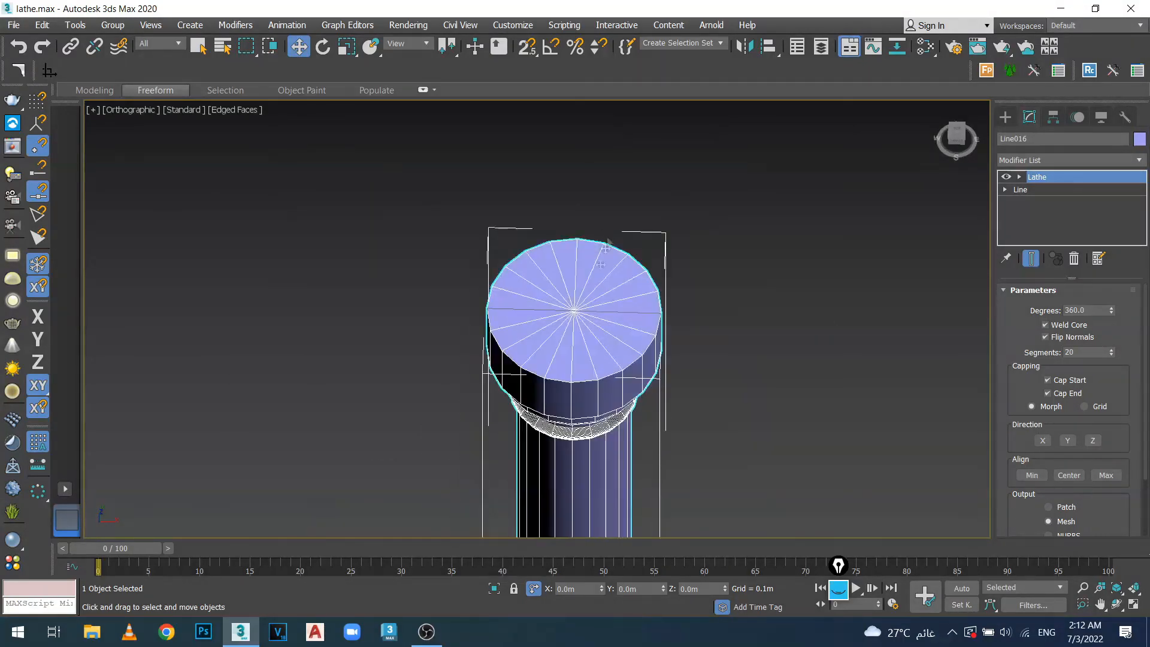
click(1059, 328)
click(1060, 329)
click(1060, 328)
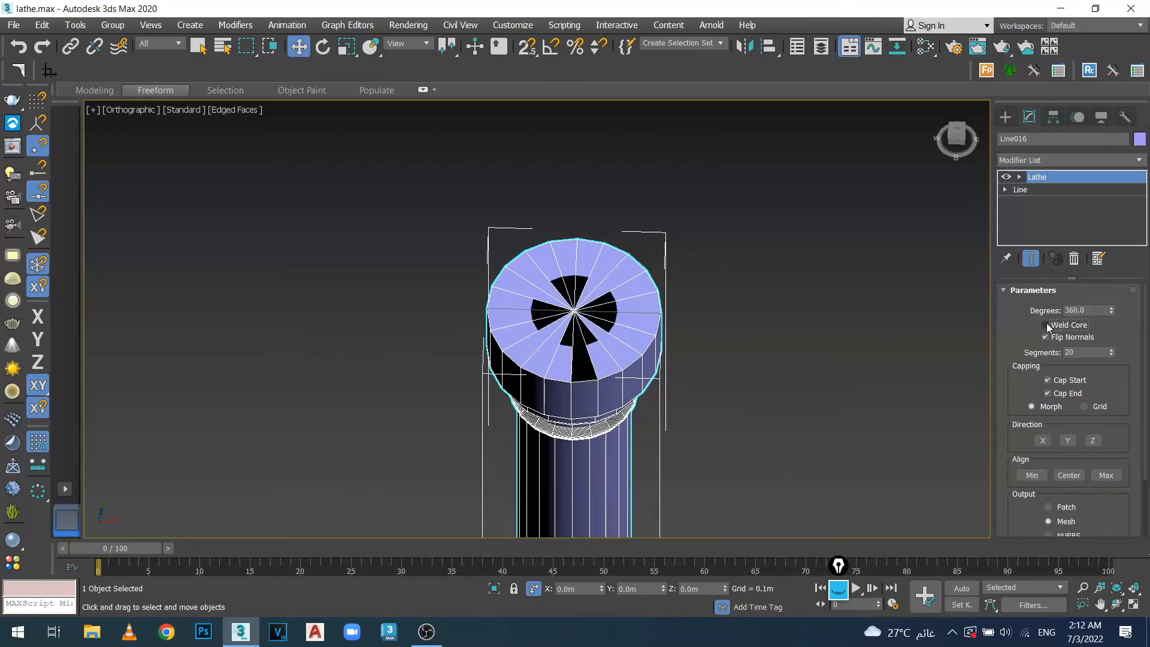
scroll(668, 325, down, 2)
alt+middle_drag(687, 380, 599, 354)
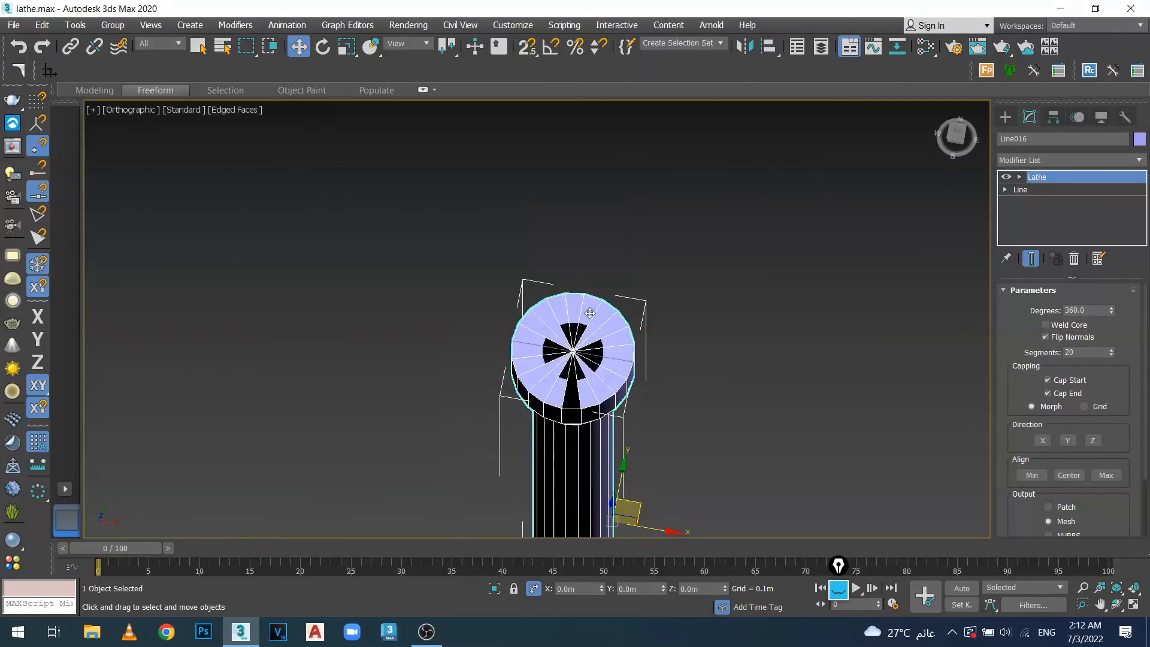
scroll(587, 314, up, 6)
scroll(569, 367, down, 4)
middle_drag(617, 423, 629, 366)
alt+middle_drag(629, 365, 599, 342)
scroll(599, 341, up, 2)
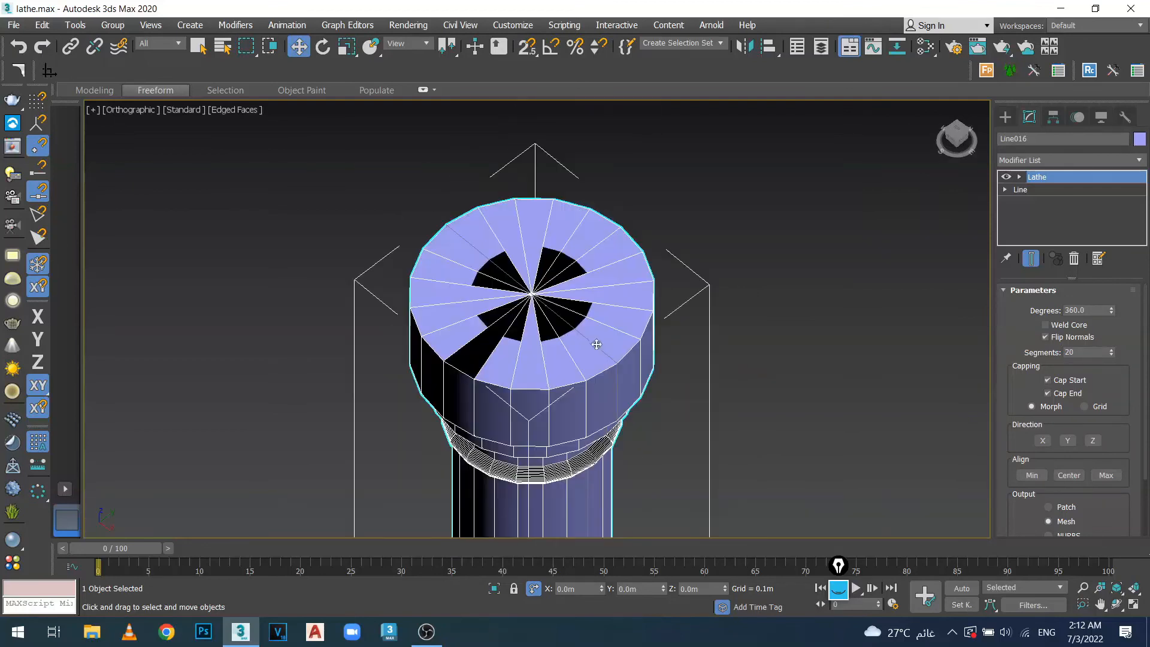
Turn Weld Core back on for the column's Lathe and show the column in the front view.
click(1046, 328)
scroll(719, 335, down, 3)
middle_drag(689, 435, 689, 371)
scroll(689, 373, down, 2)
scroll(689, 354, down, 3)
key(f)
scroll(681, 339, down, 3)
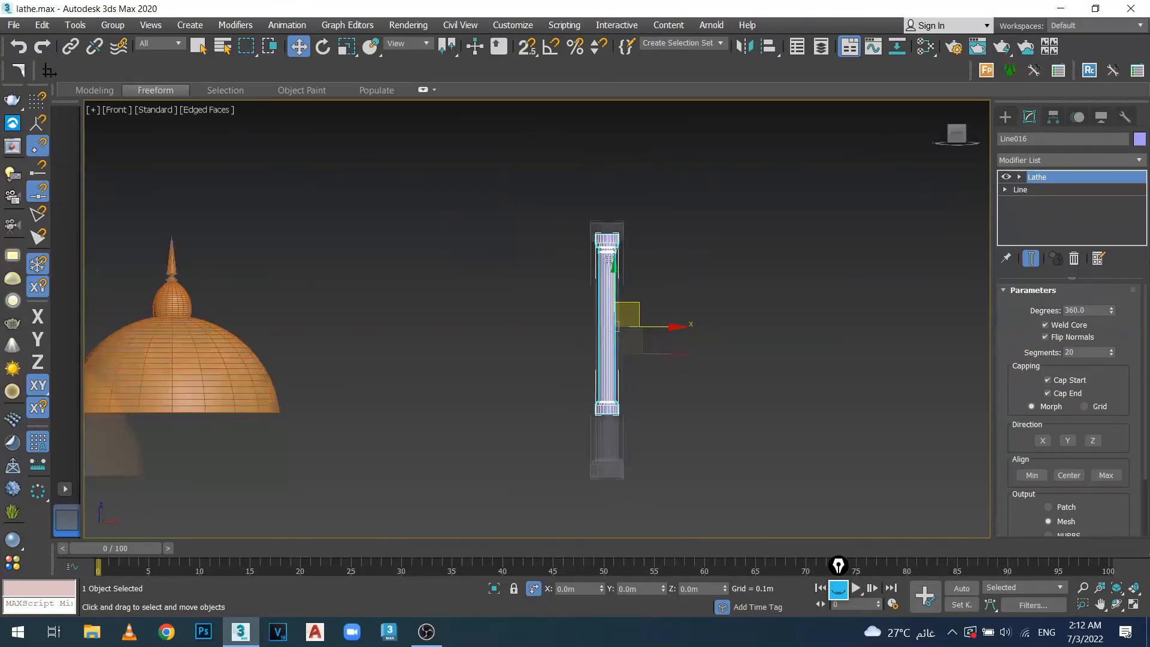
scroll(609, 261, up, 5)
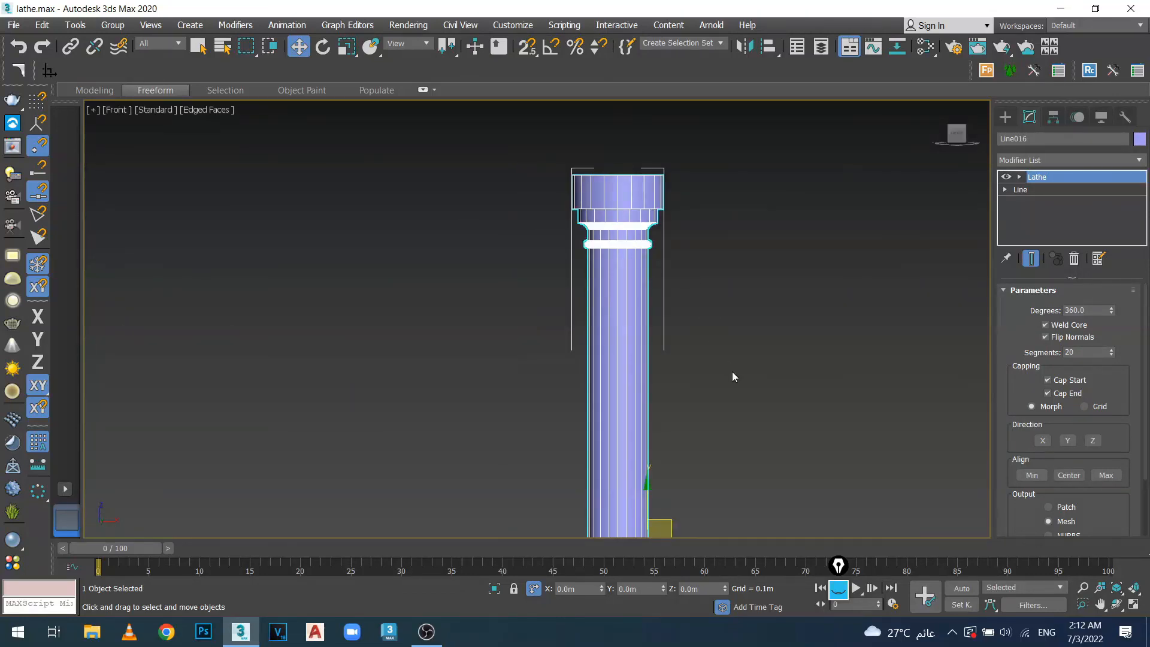